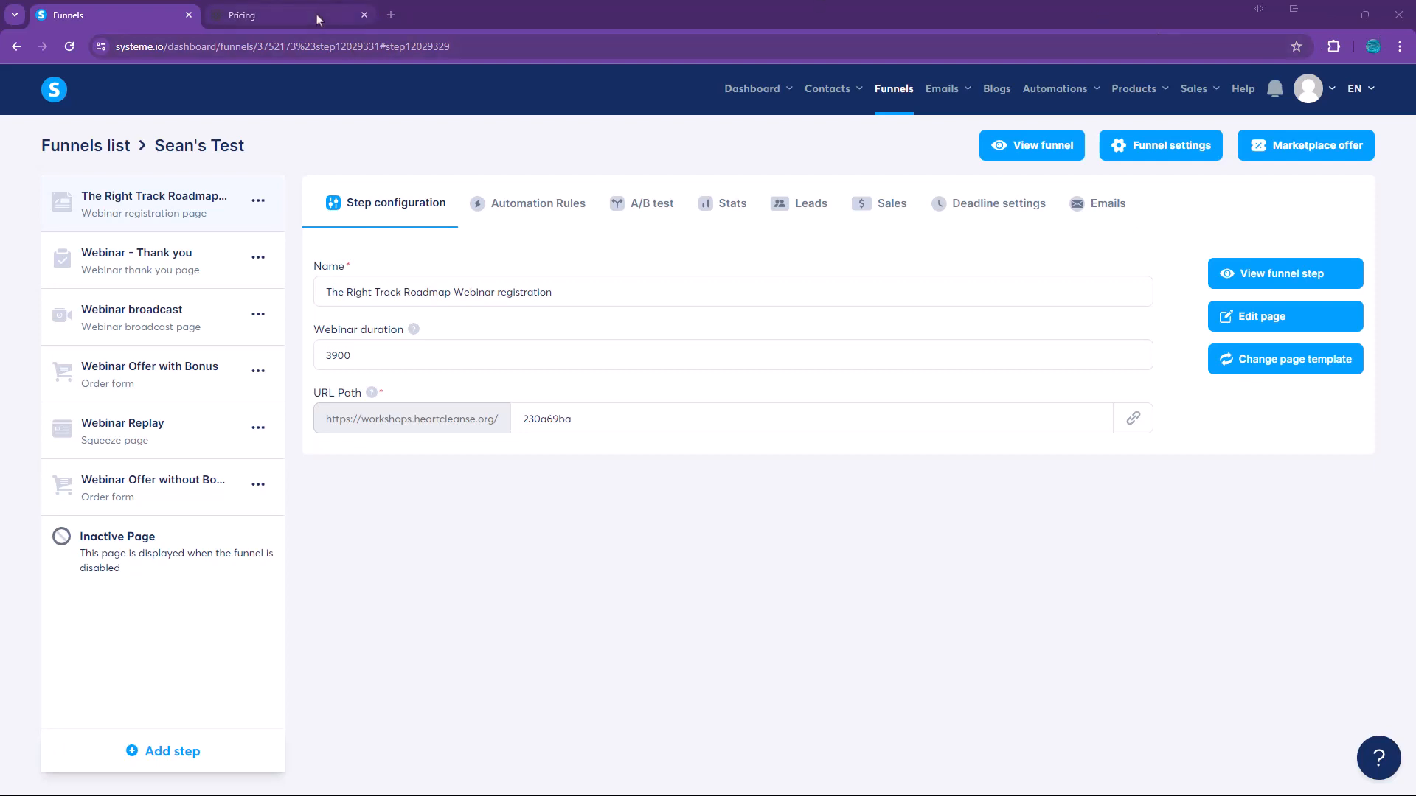
- Review the annual plans on the Deadline Funnel pricing page, then close that page
mouse_move(318, 19)
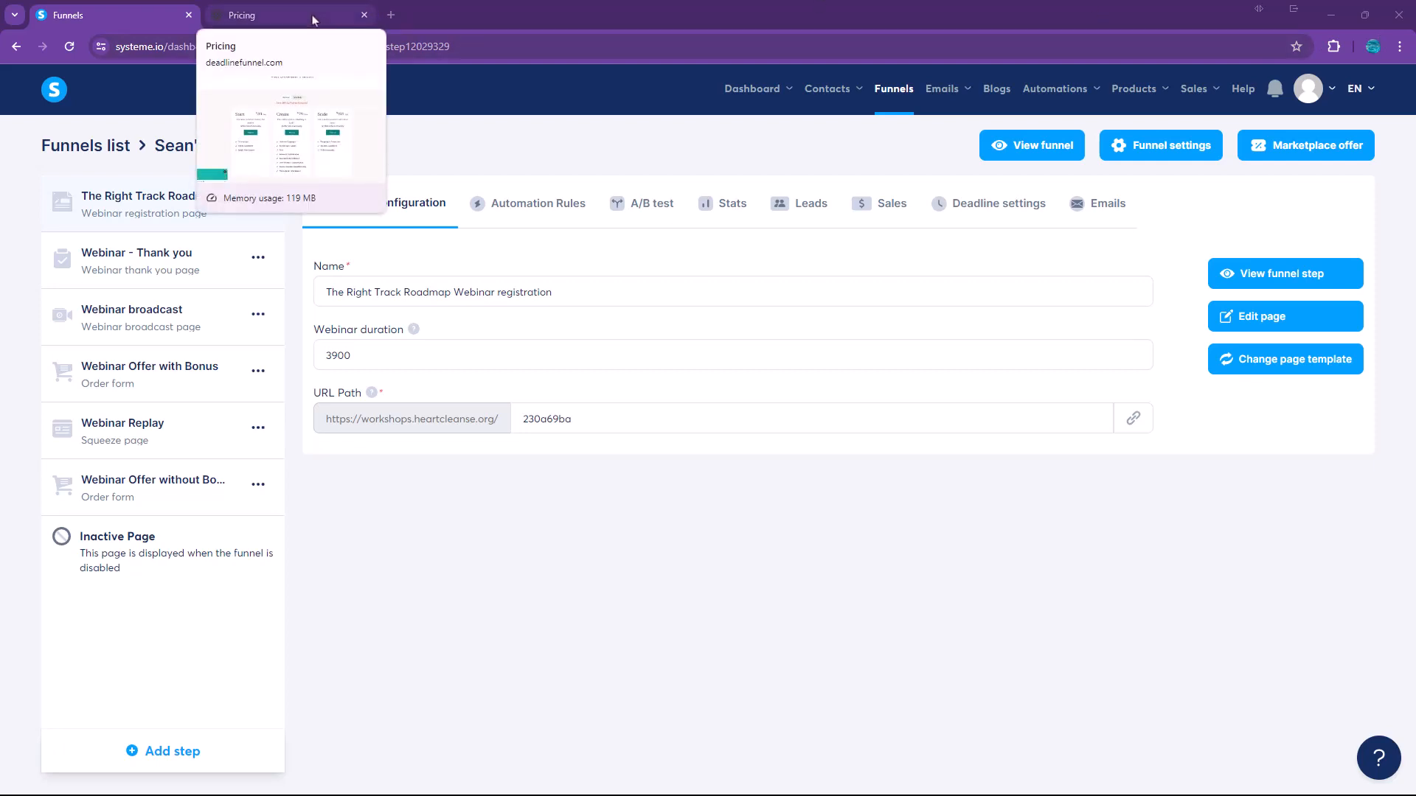
click(313, 20)
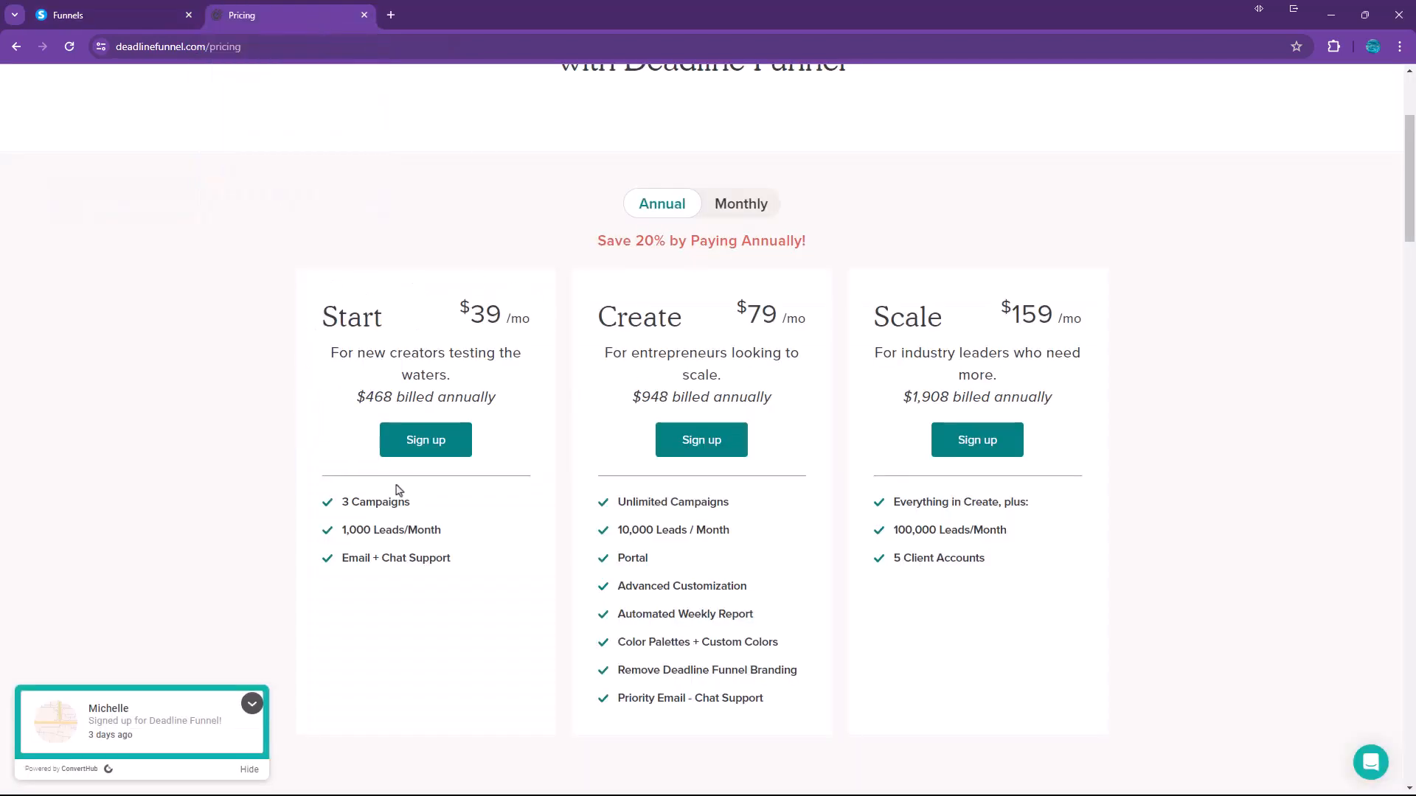
scroll(474, 458, up, 3)
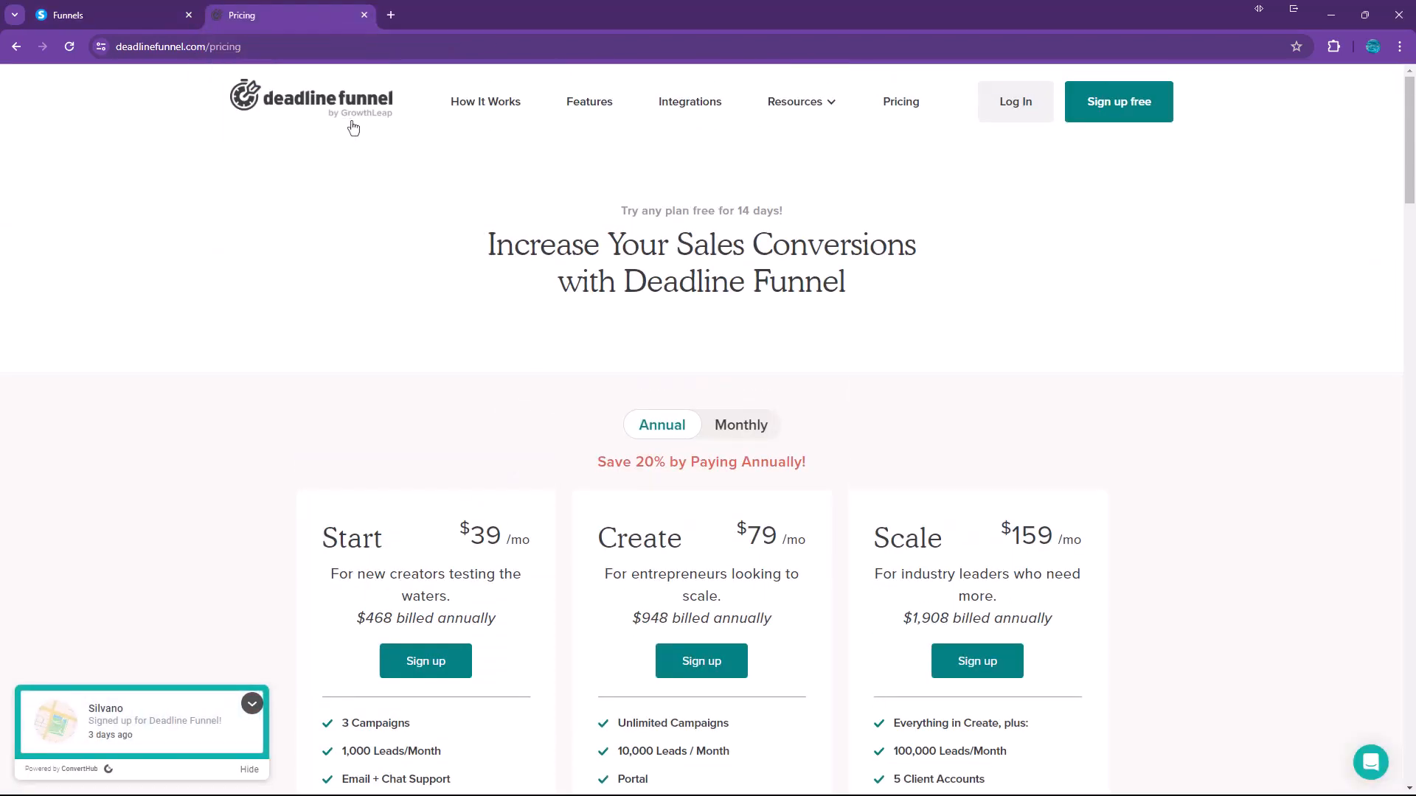
scroll(372, 236, down, 2)
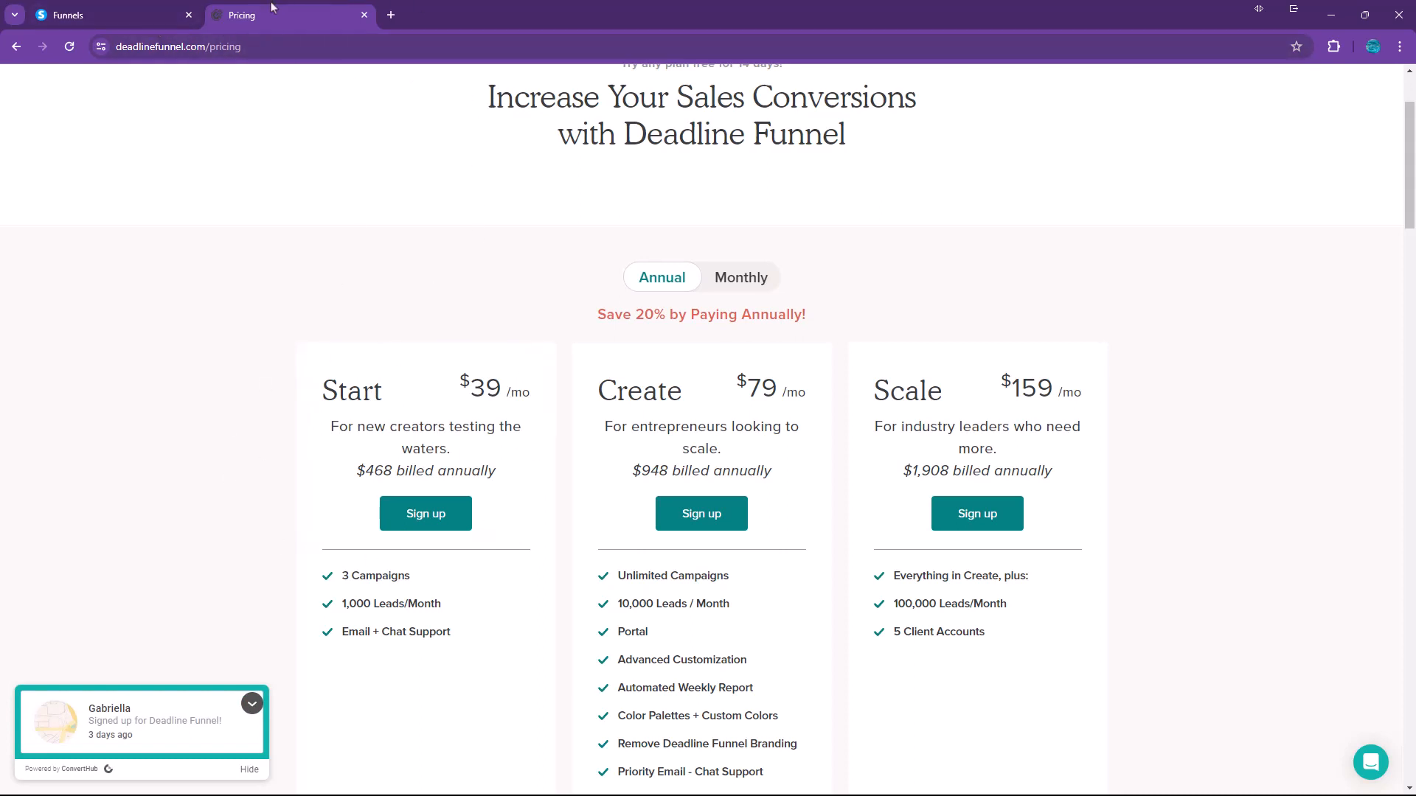
click(181, 16)
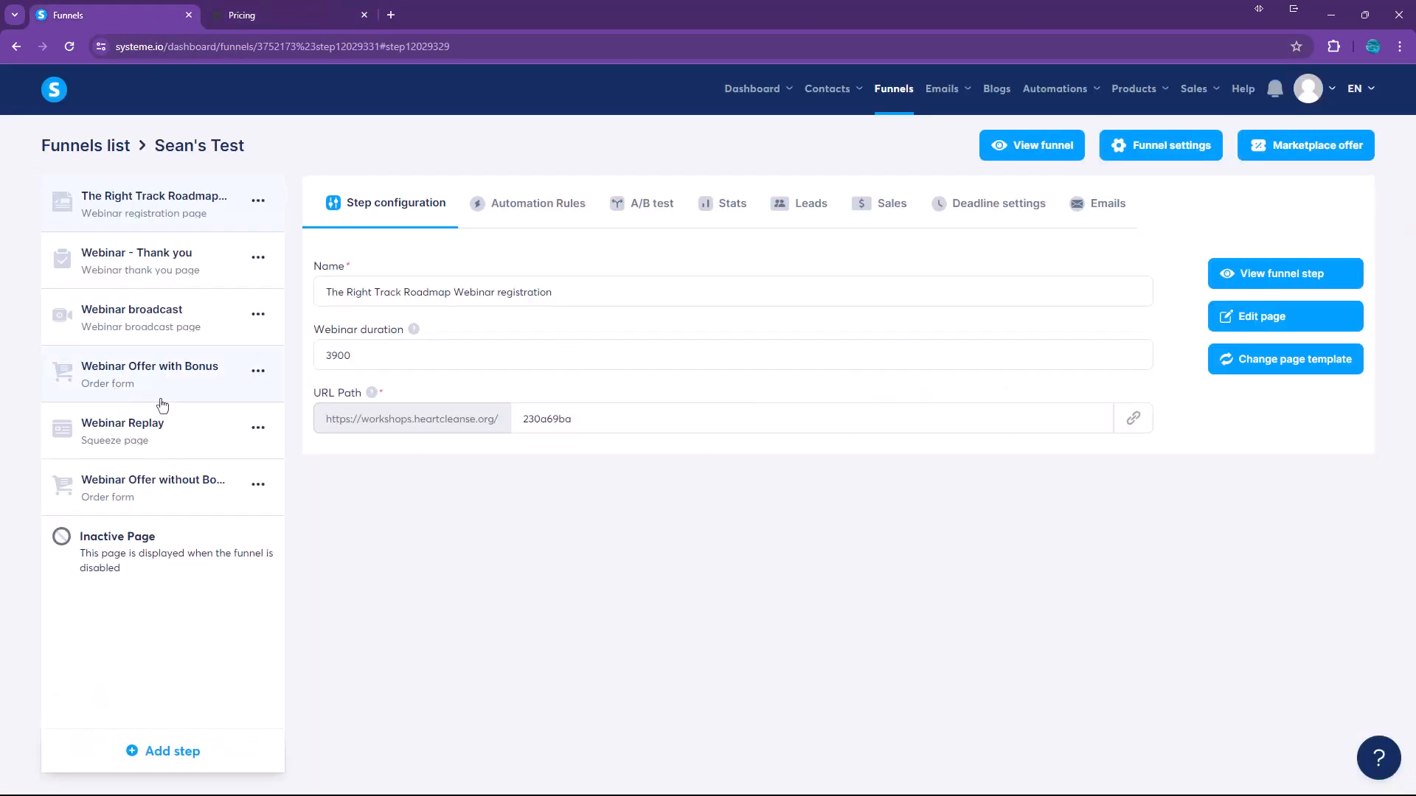
click(365, 15)
- Preview the Webinar broadcast funnel step and check the site's sound permission
click(147, 322)
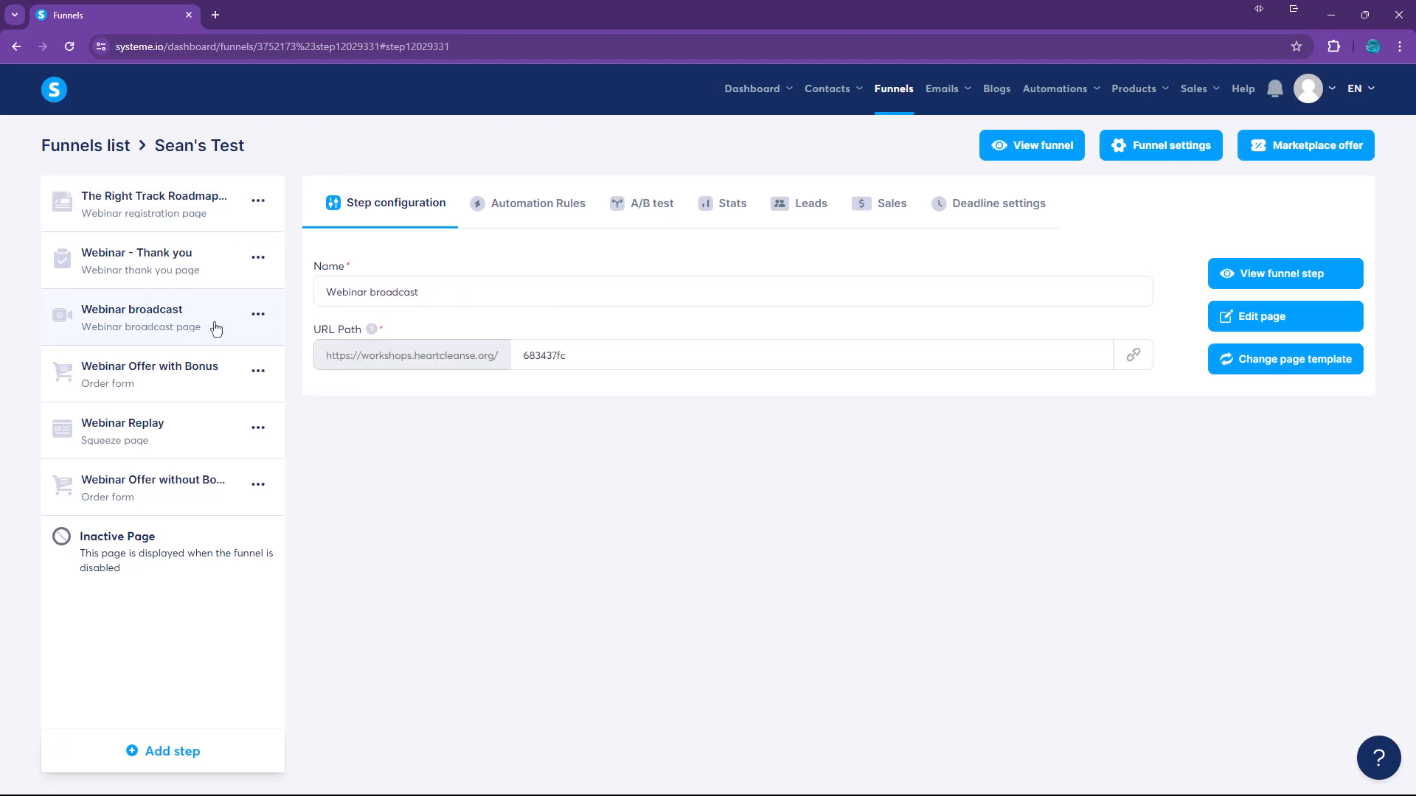
click(1246, 282)
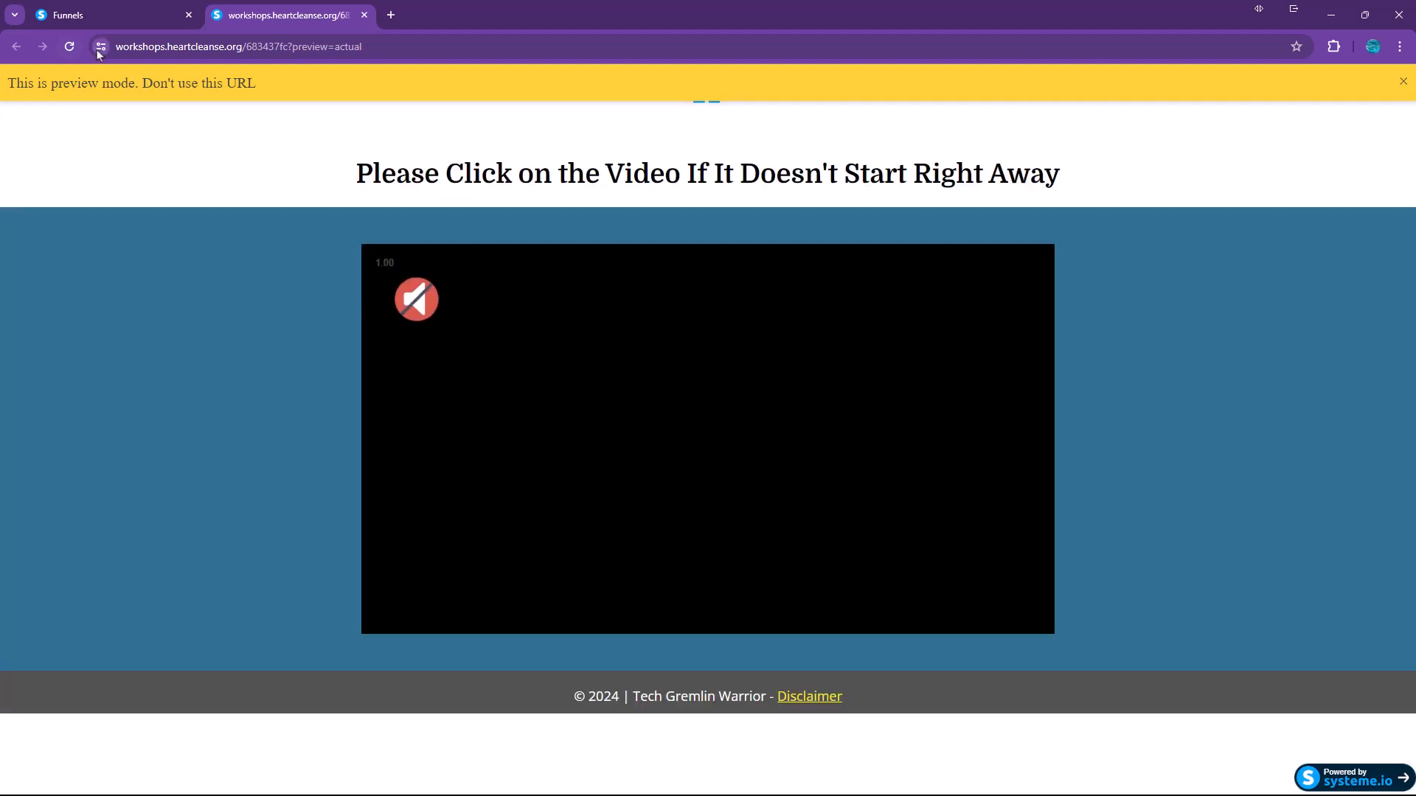
click(100, 47)
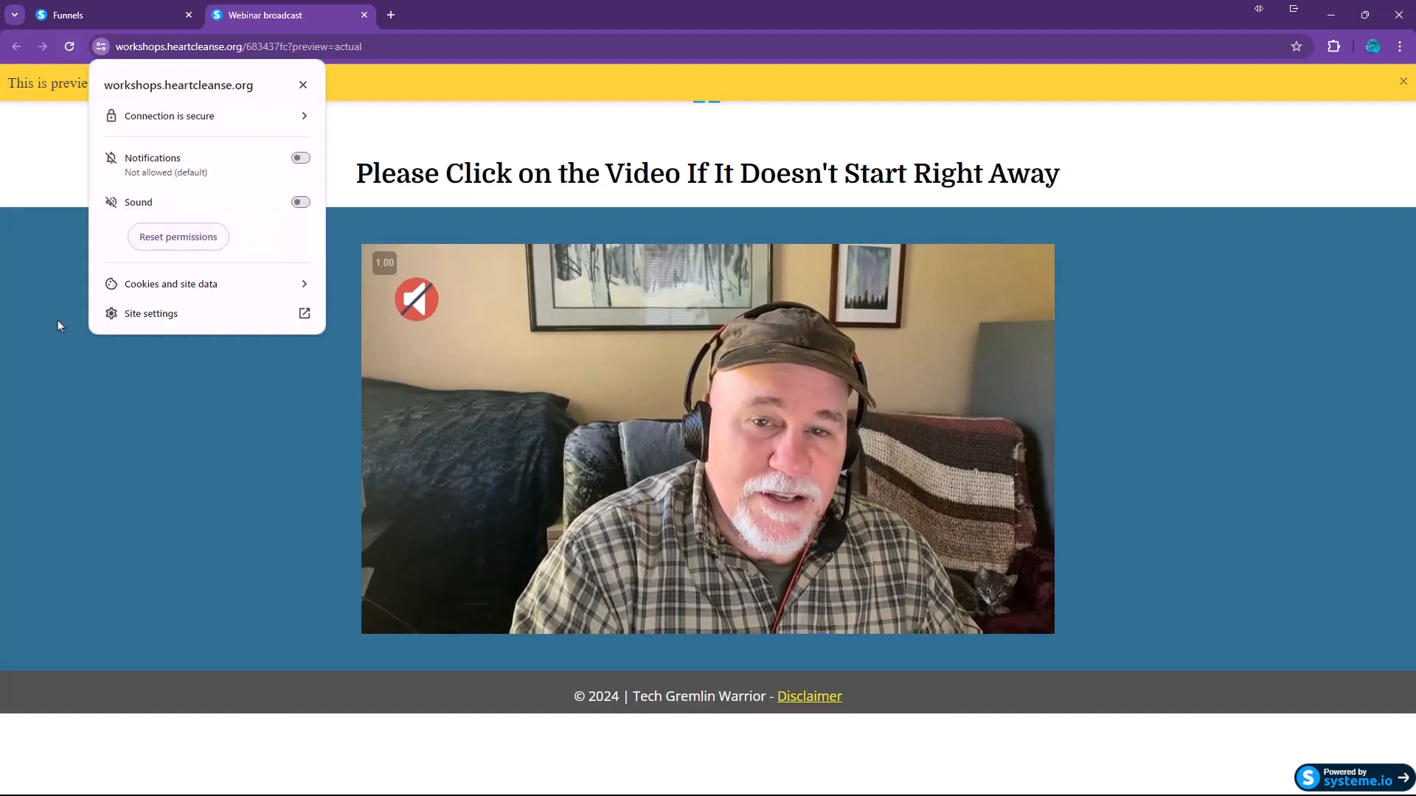
click(51, 348)
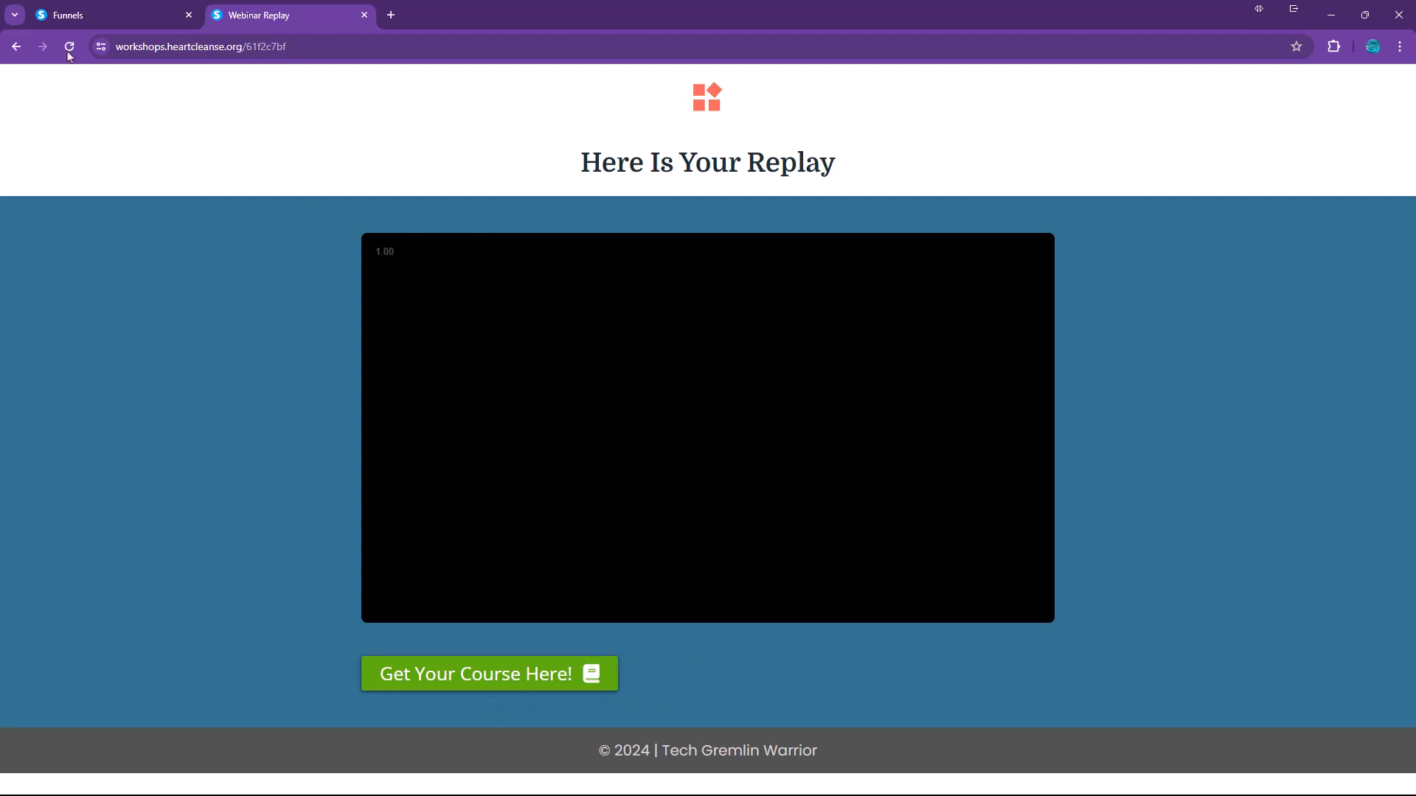
- Open the Webinar broadcast page for editing and examine the display delay of the row holding the Grab the Bonus button and countdown
click(107, 17)
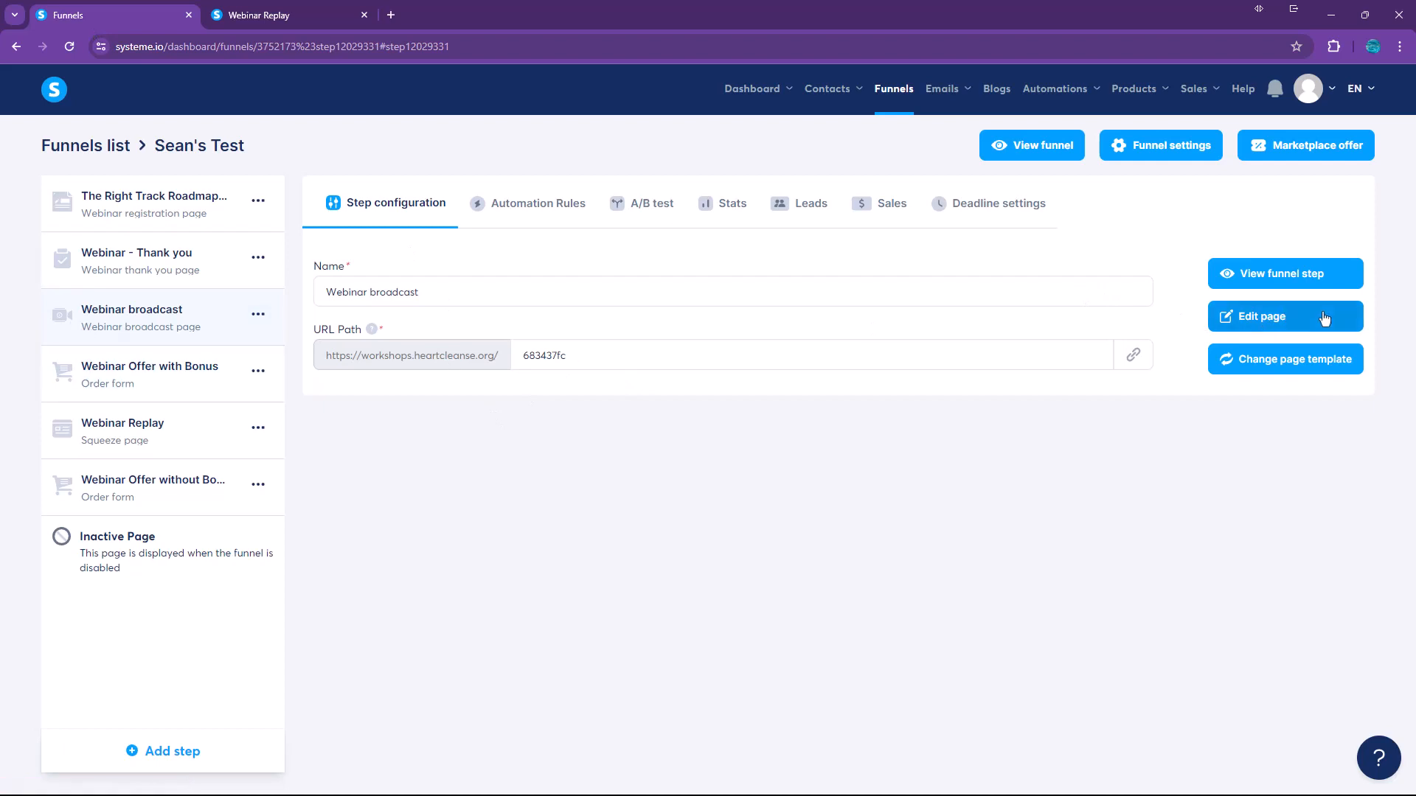
click(1301, 325)
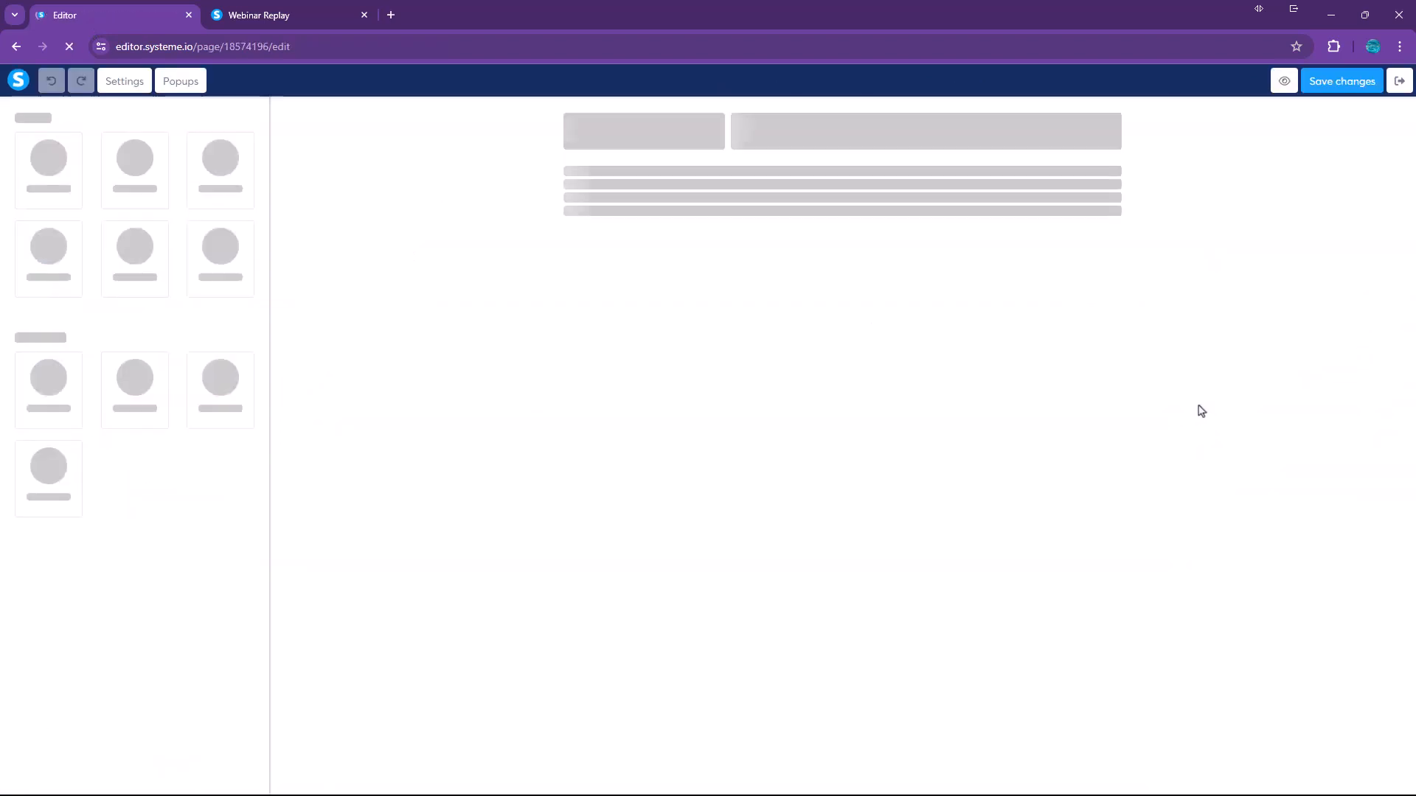
scroll(664, 634, down, 1)
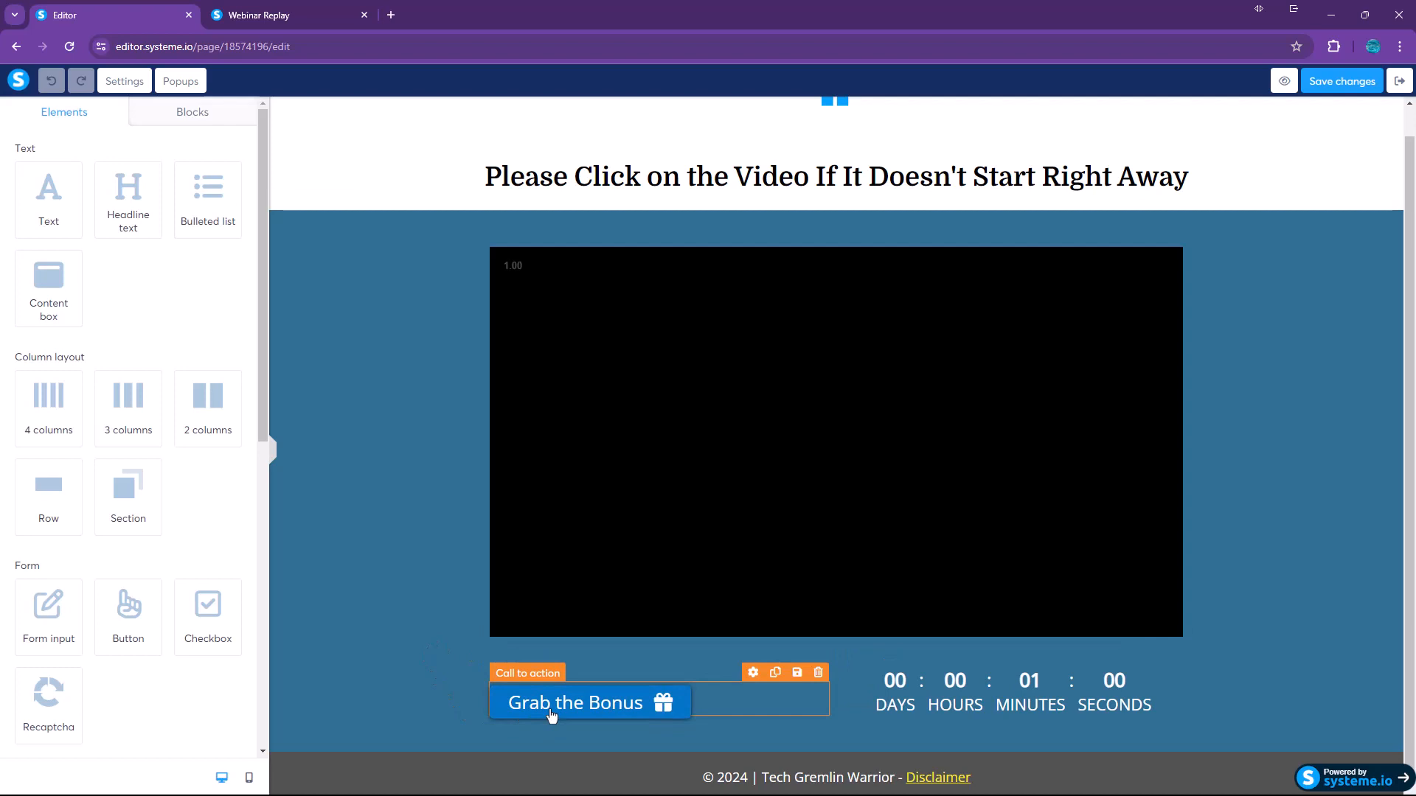
click(713, 636)
click(736, 623)
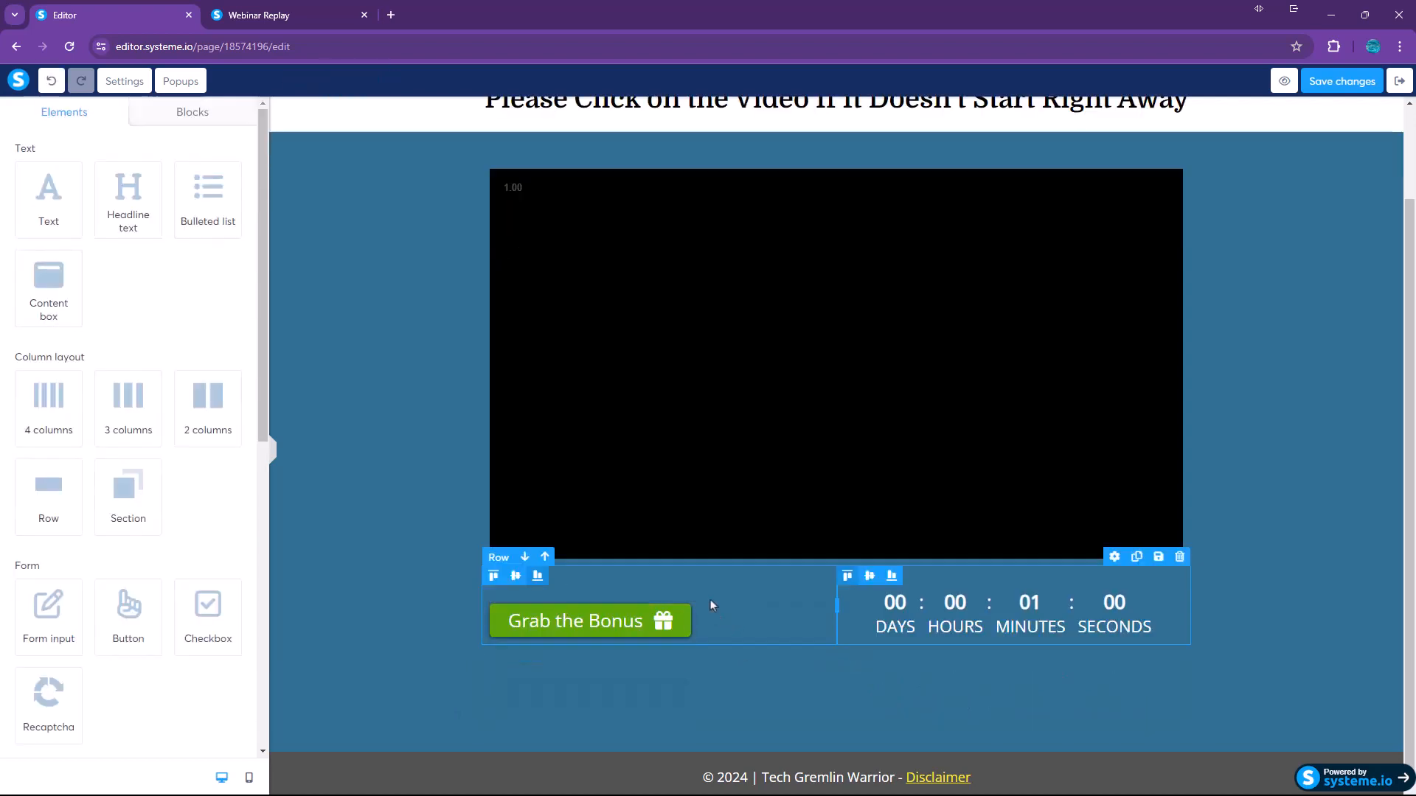
click(710, 600)
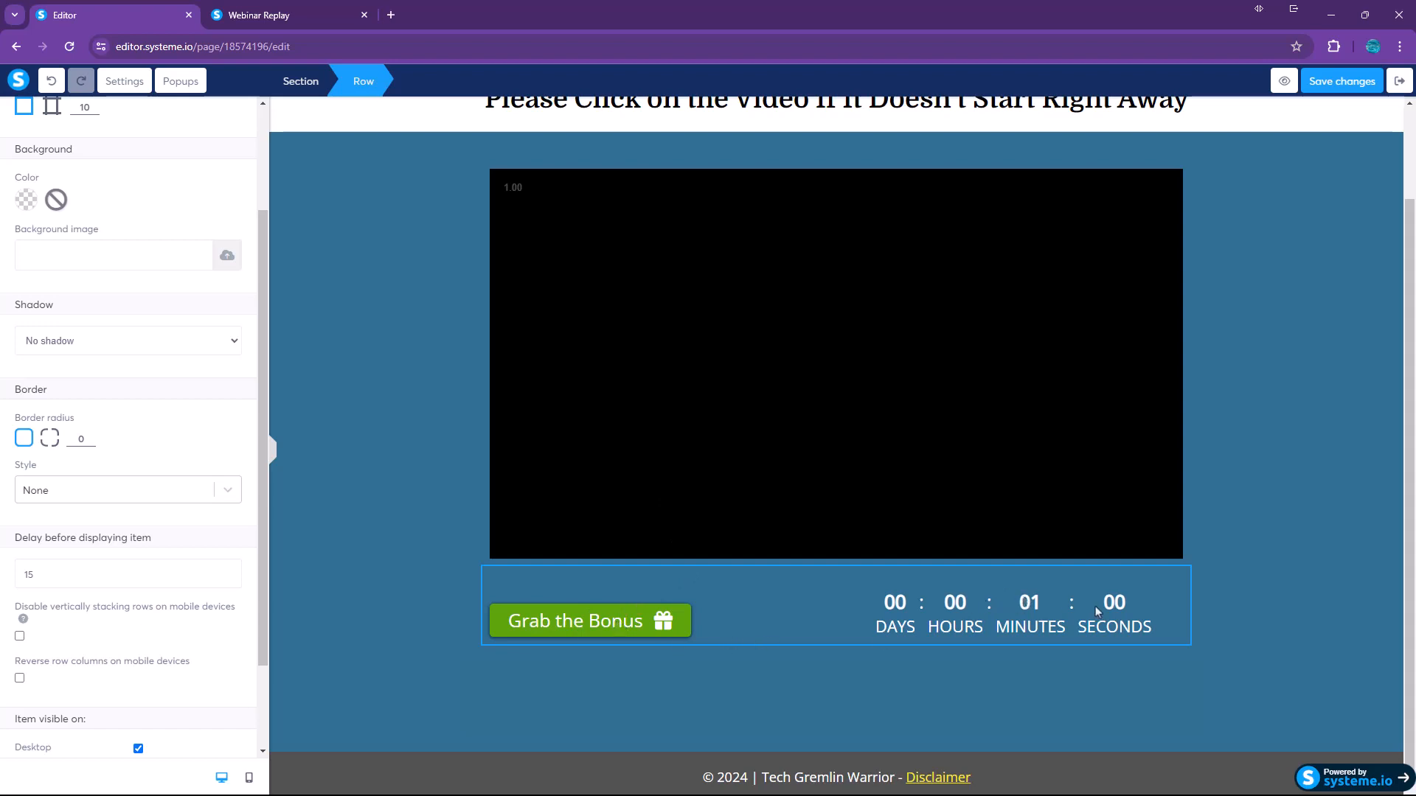
- Inspect the countdown beside the Grab the Bonus button, then save the Webinar broadcast page and exit its editor
click(1064, 623)
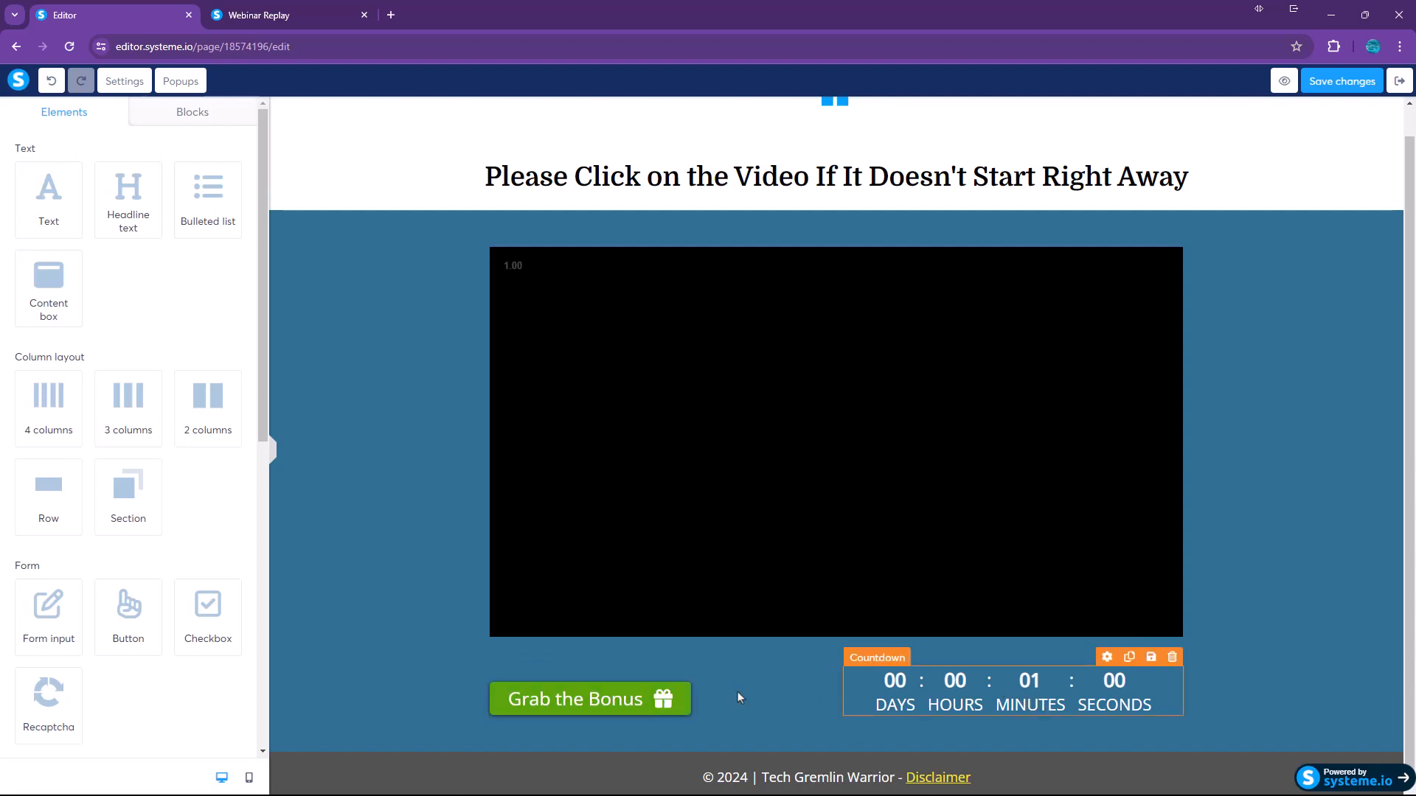
click(1370, 85)
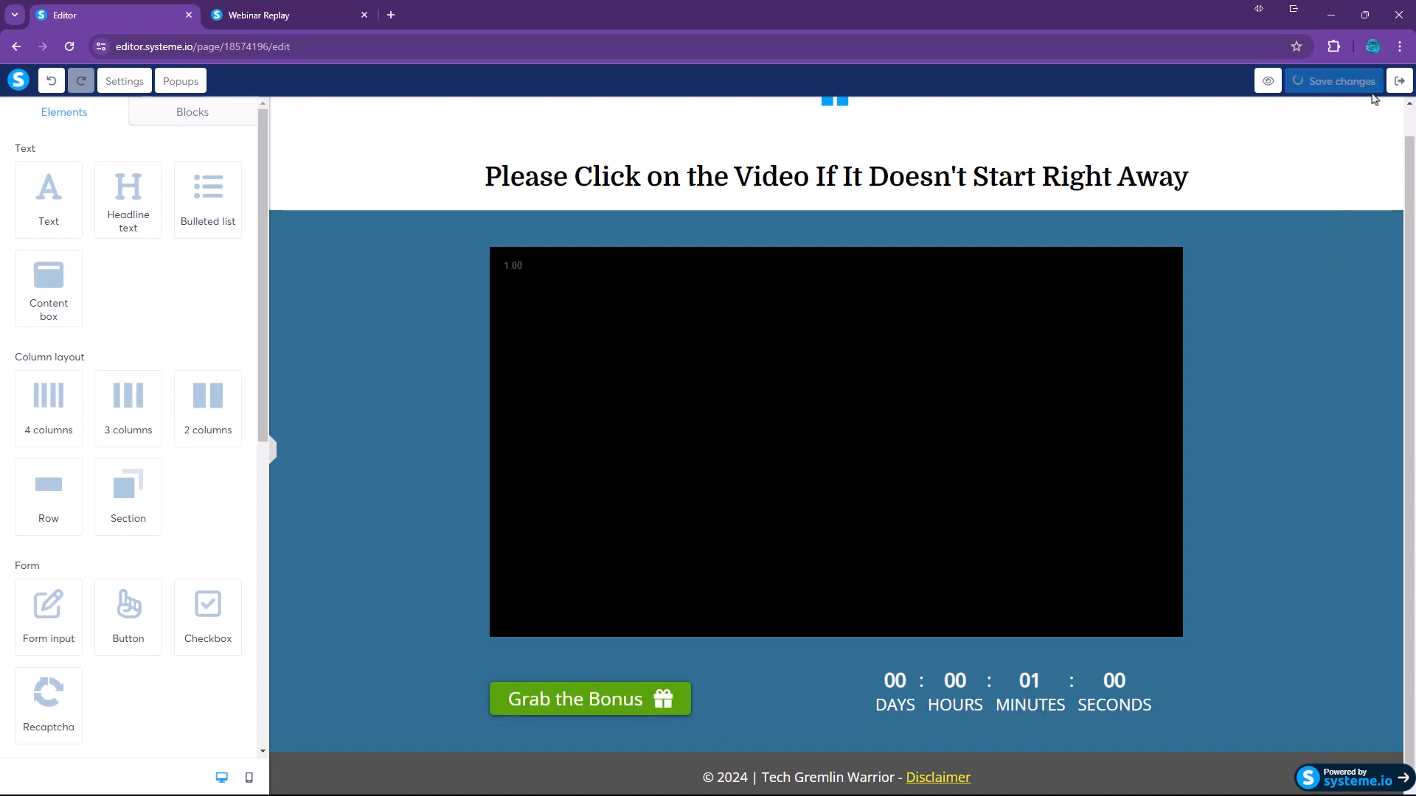
click(1398, 81)
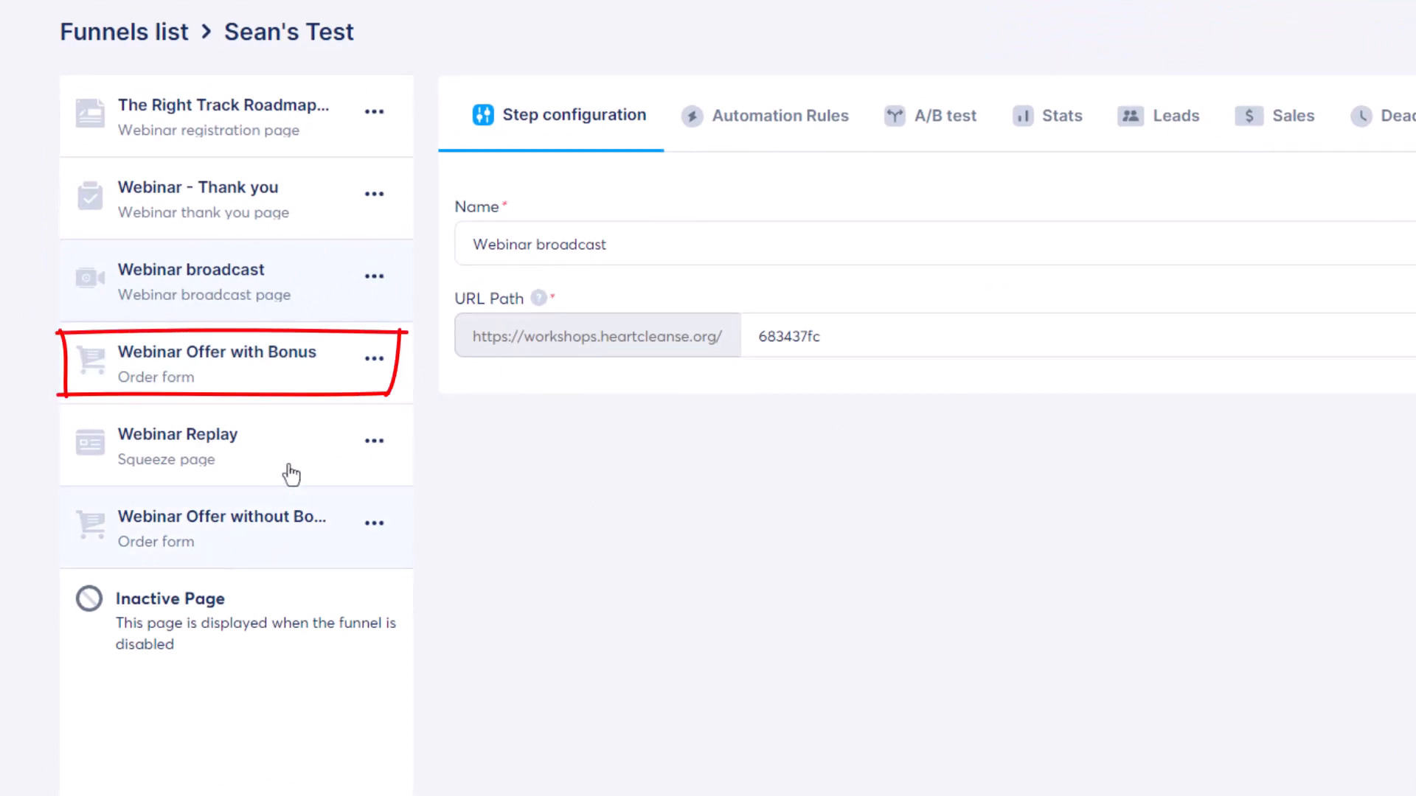
- Open the Webinar Offer with Bonus order form page for editing and look over its layout
click(231, 378)
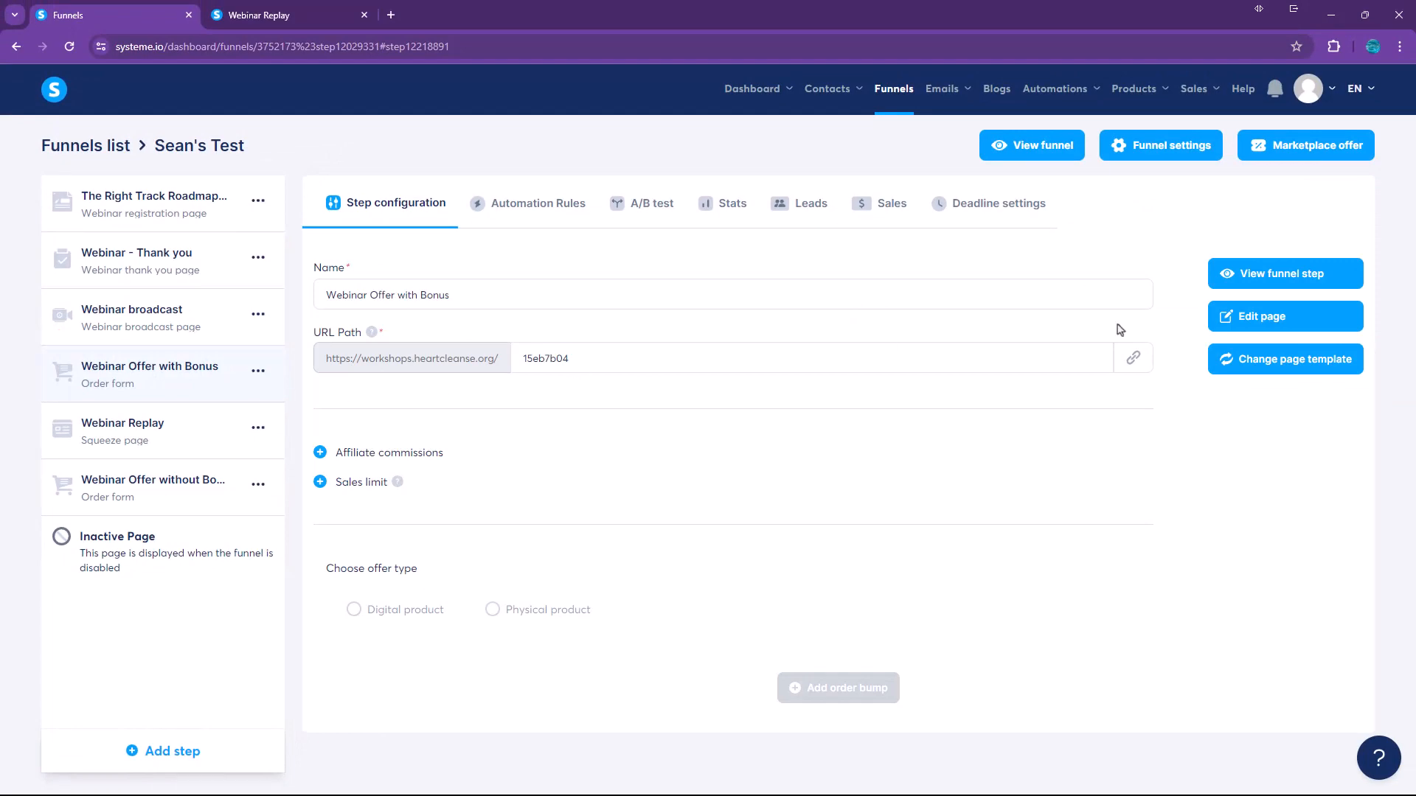
click(1227, 322)
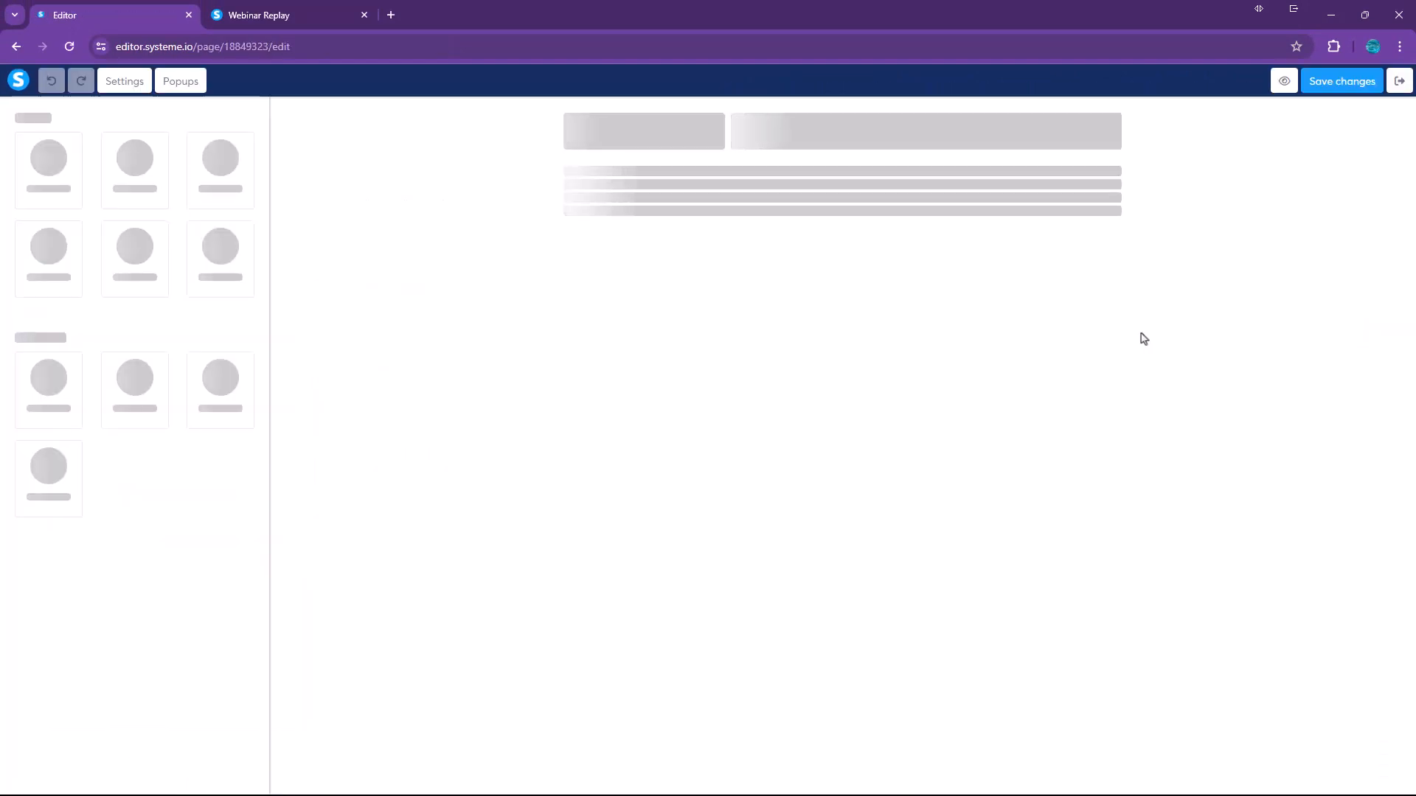
scroll(610, 579, down, 2)
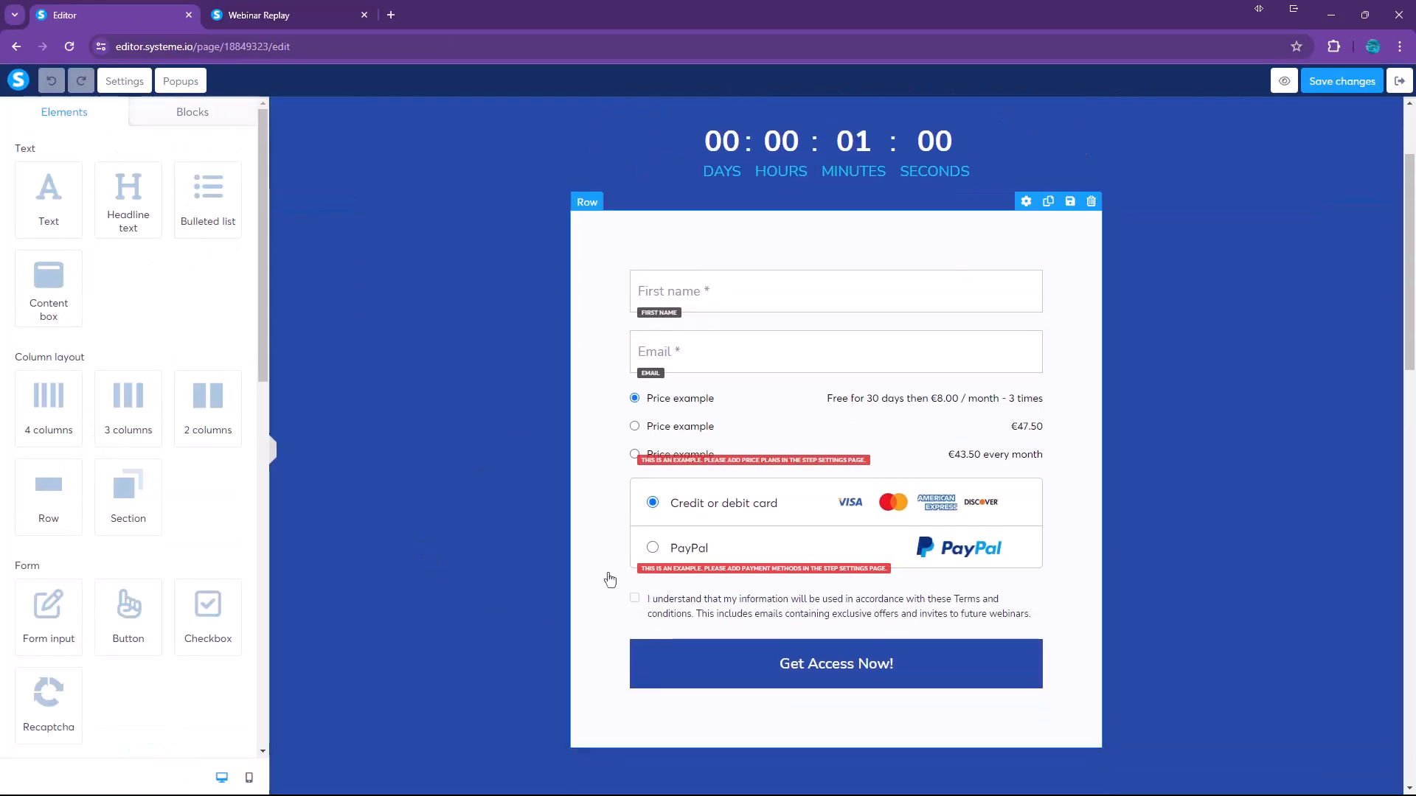
scroll(610, 579, up, 2)
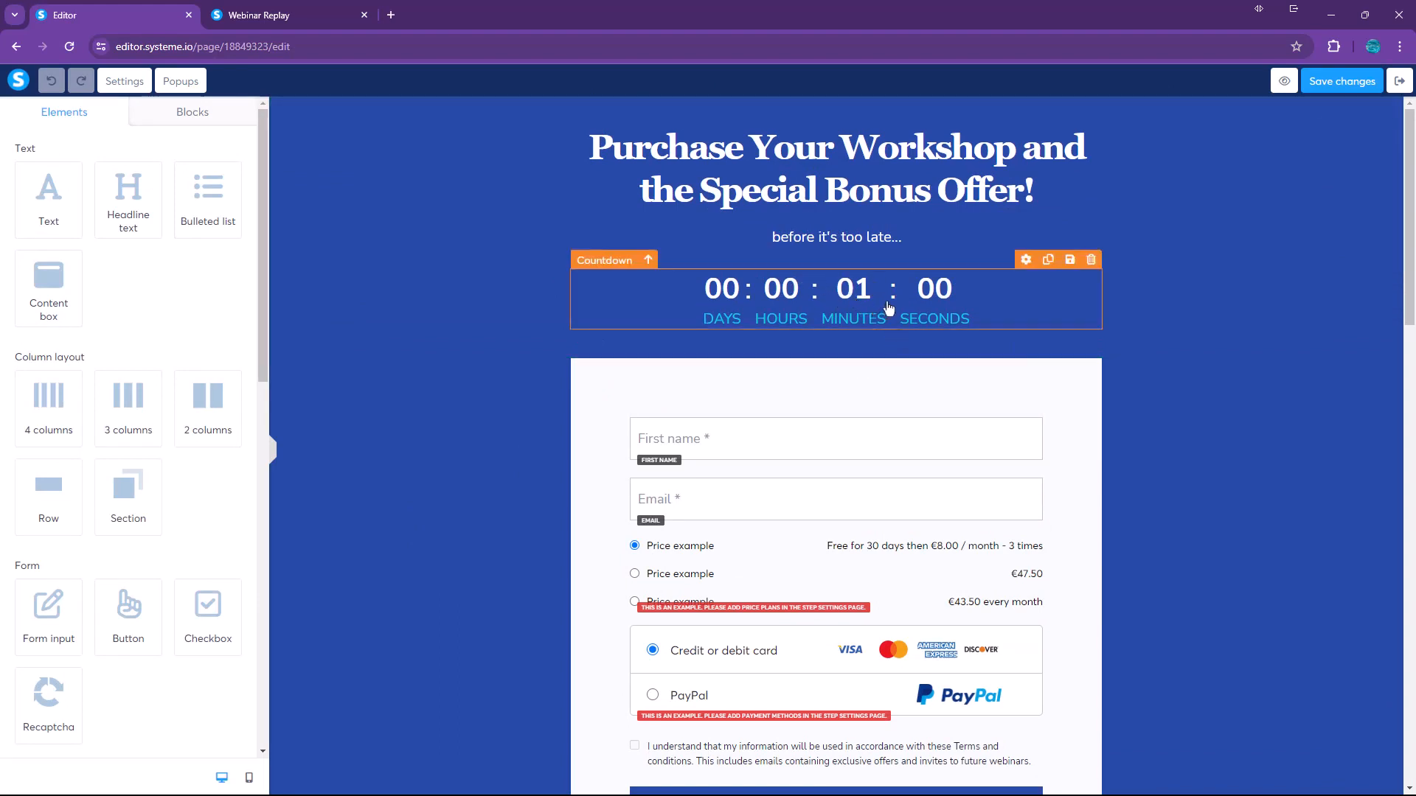
- Set the seconds of the order form page's countdown to 15
click(916, 297)
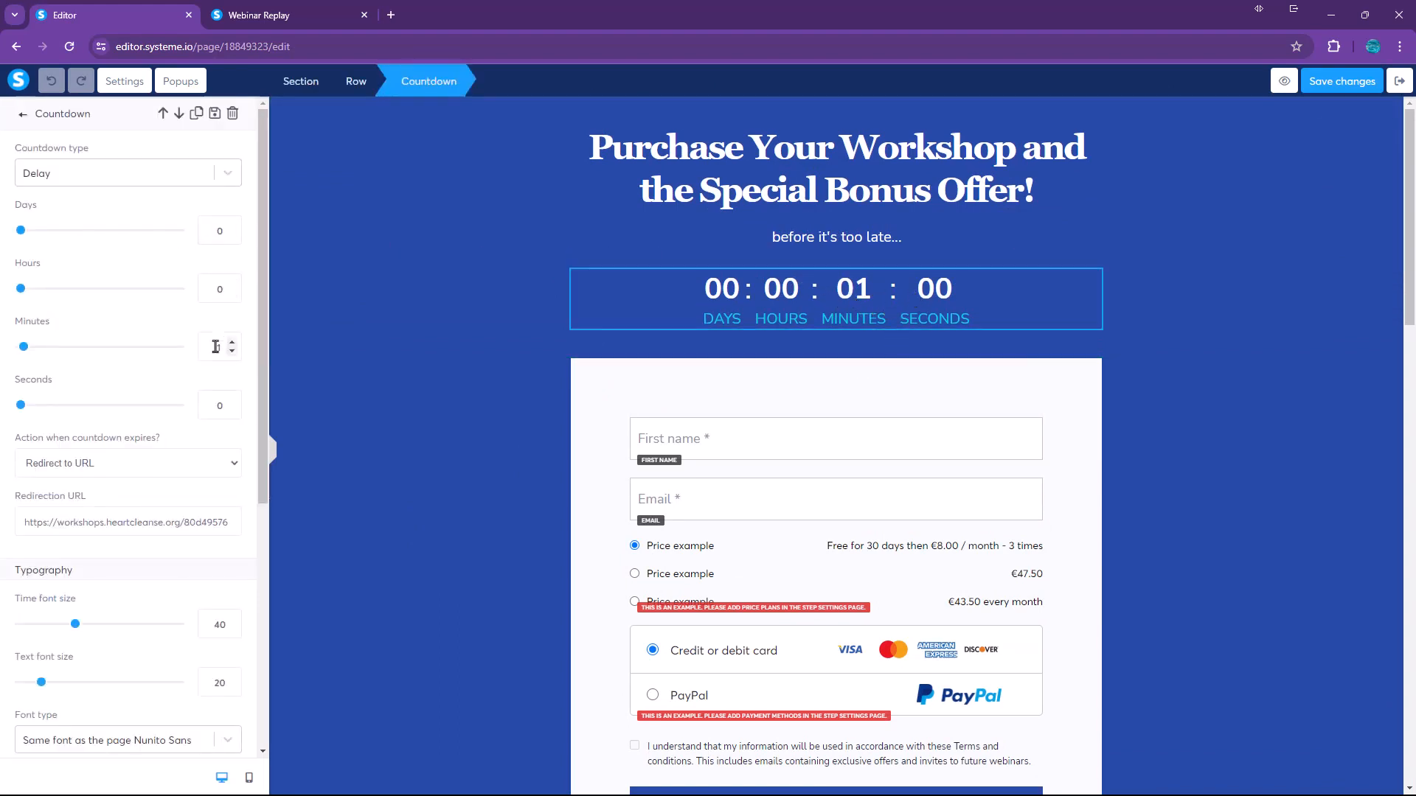
click(232, 402)
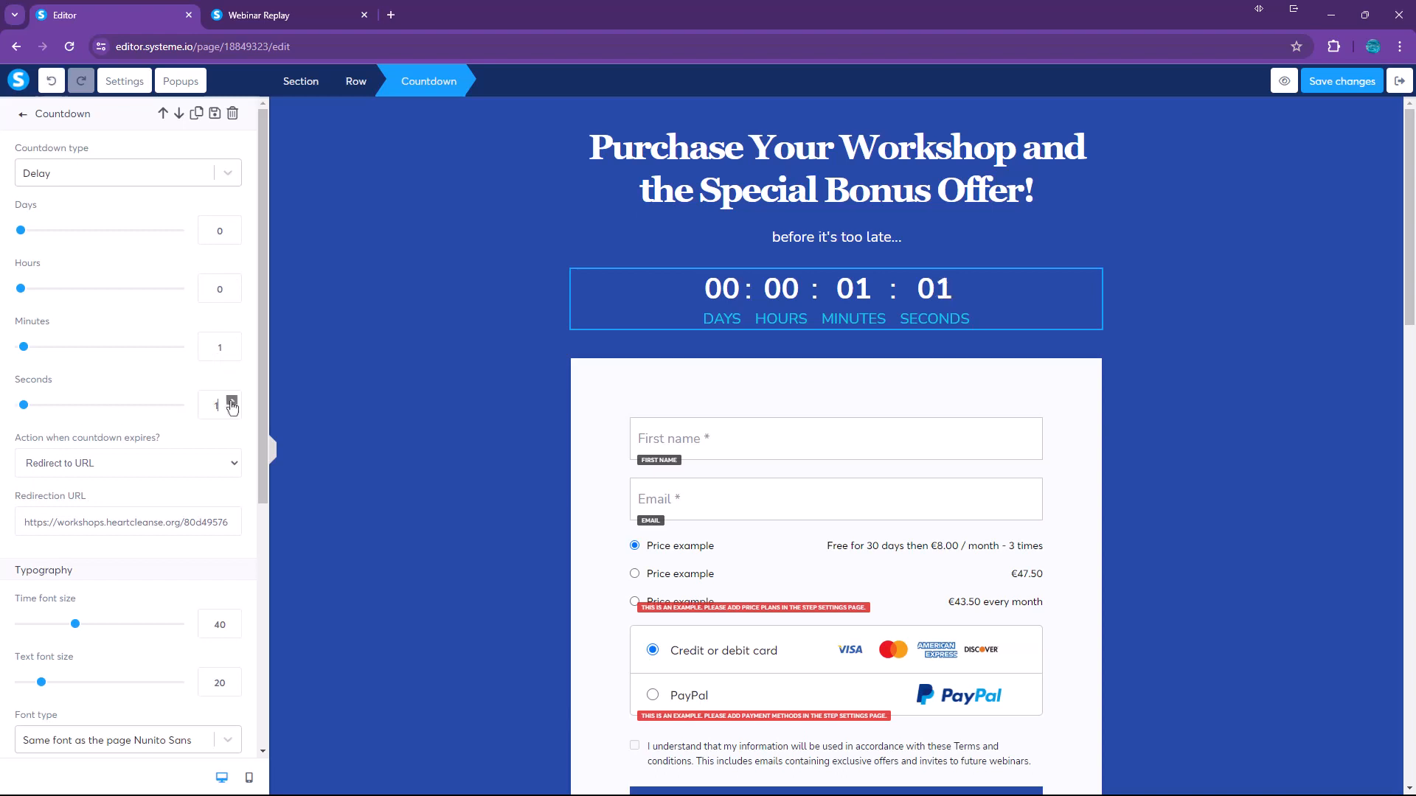
double_click(232, 402)
double_click(232, 402)
triple_click(232, 402)
triple_click(233, 401)
double_click(233, 402)
click(232, 402)
click(233, 402)
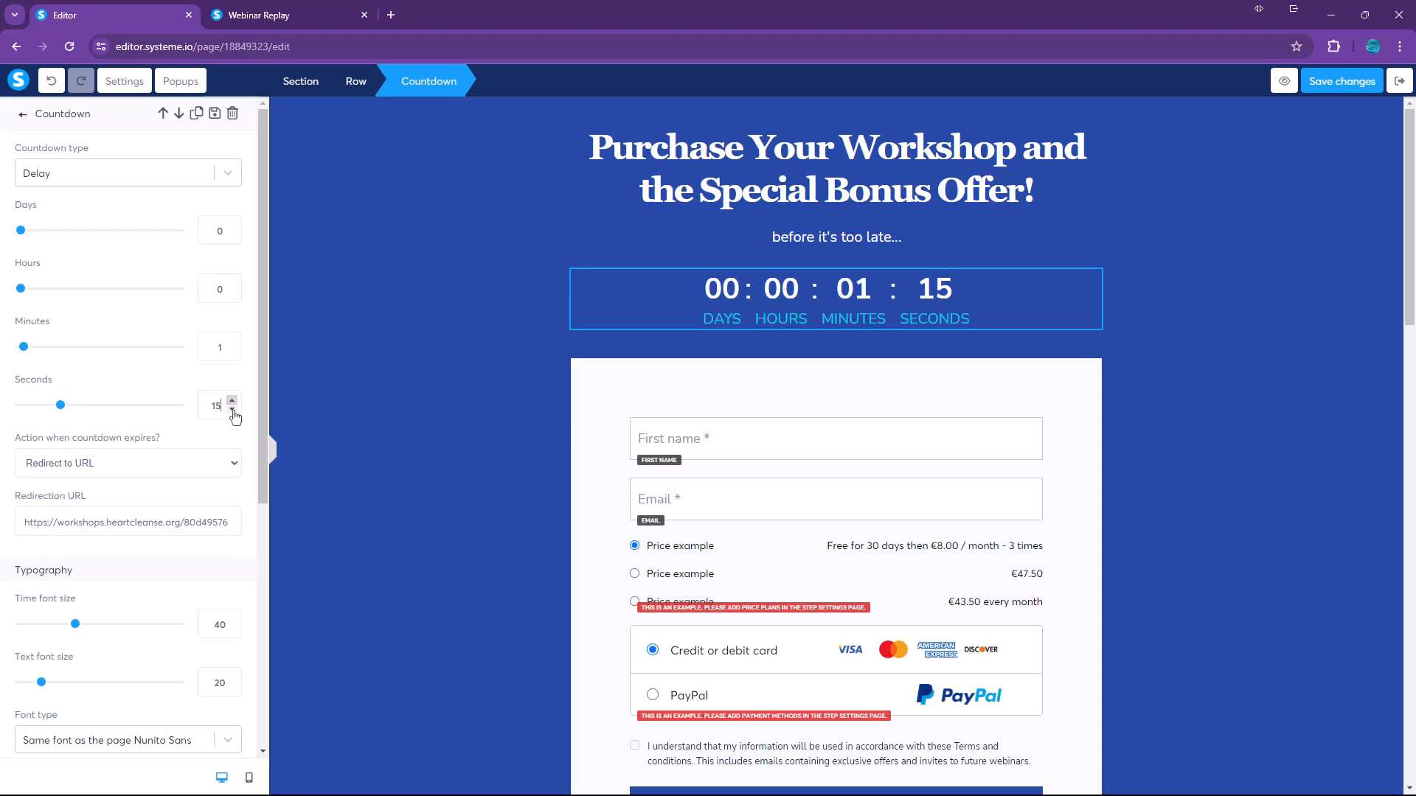
click(334, 430)
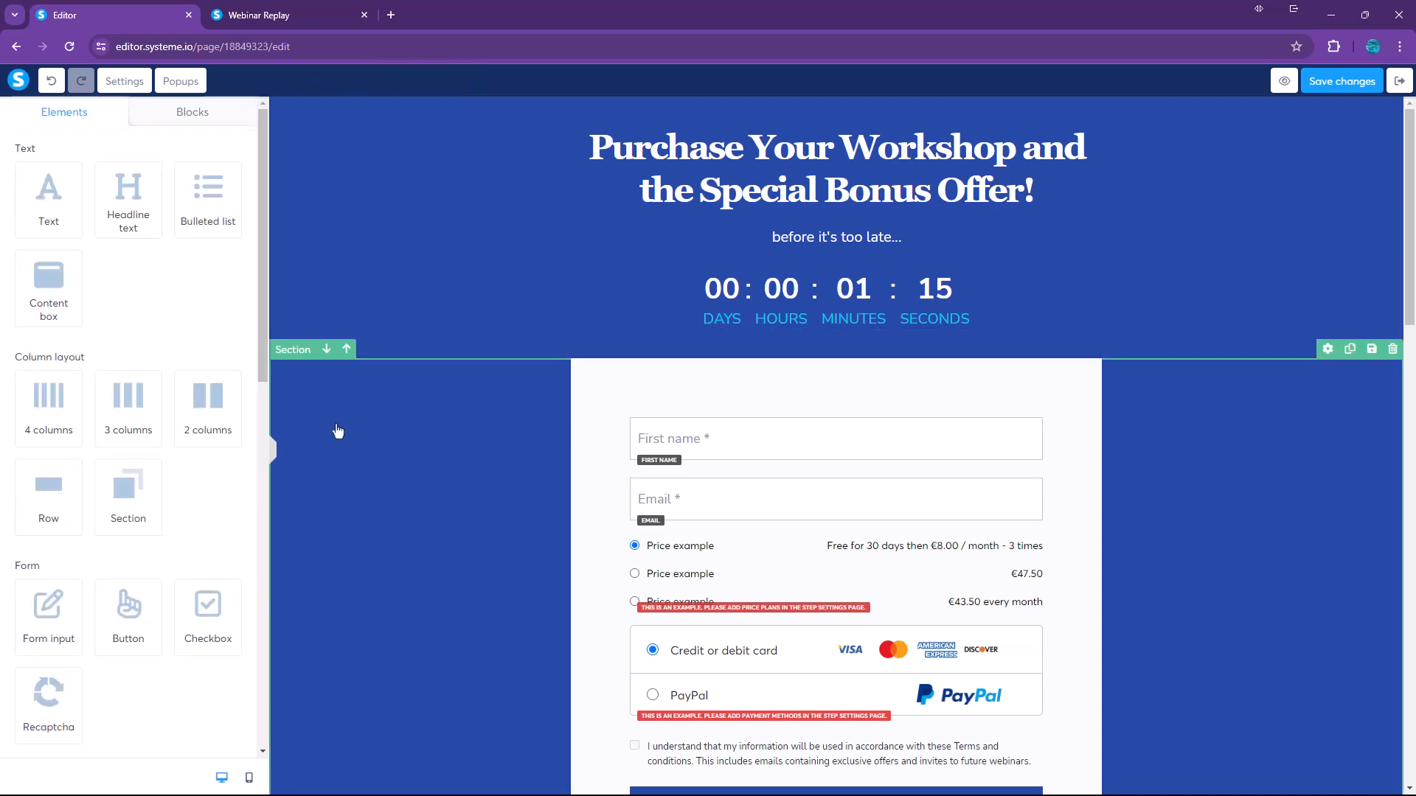
- Examine the order form countdown's expiry action and its redirection URL
click(781, 305)
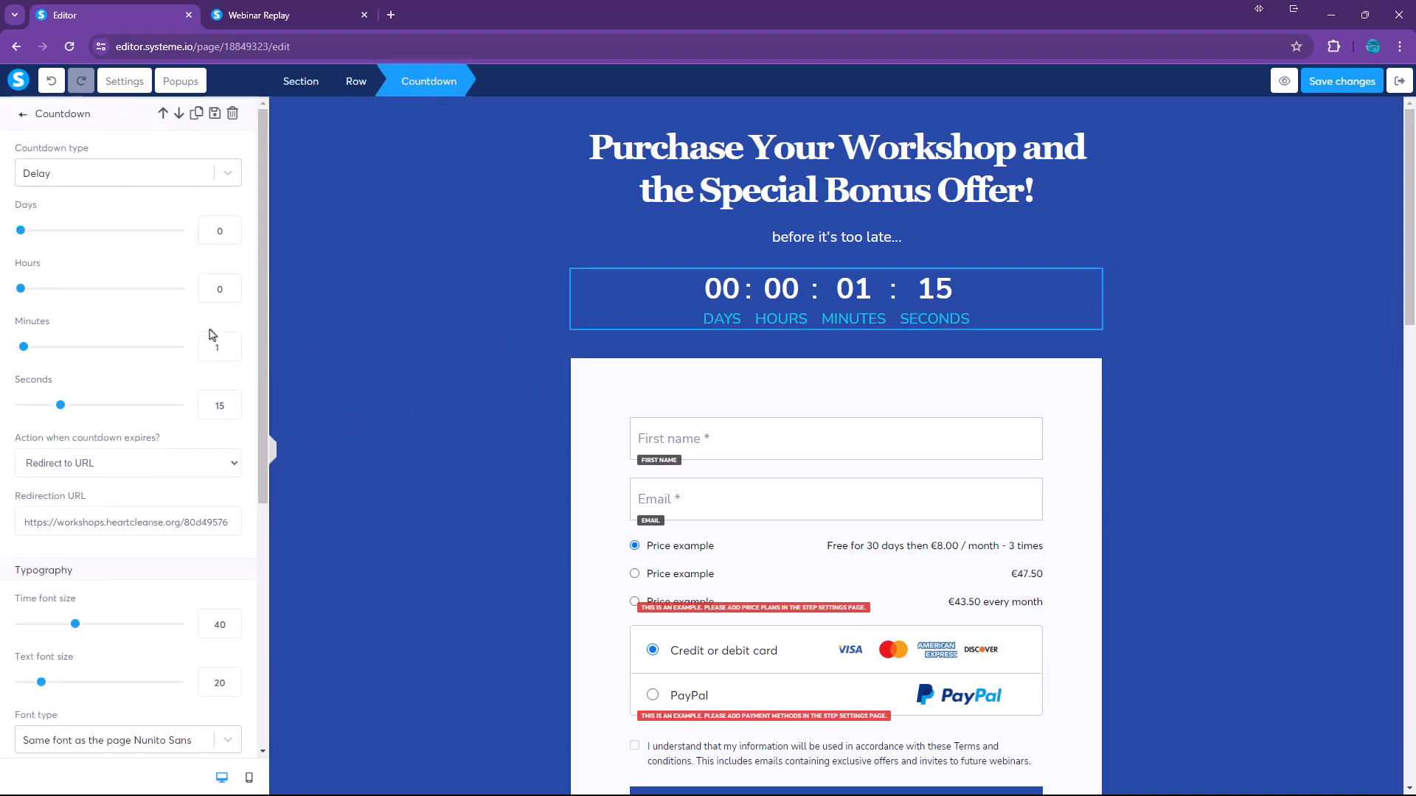
scroll(214, 424, down, 2)
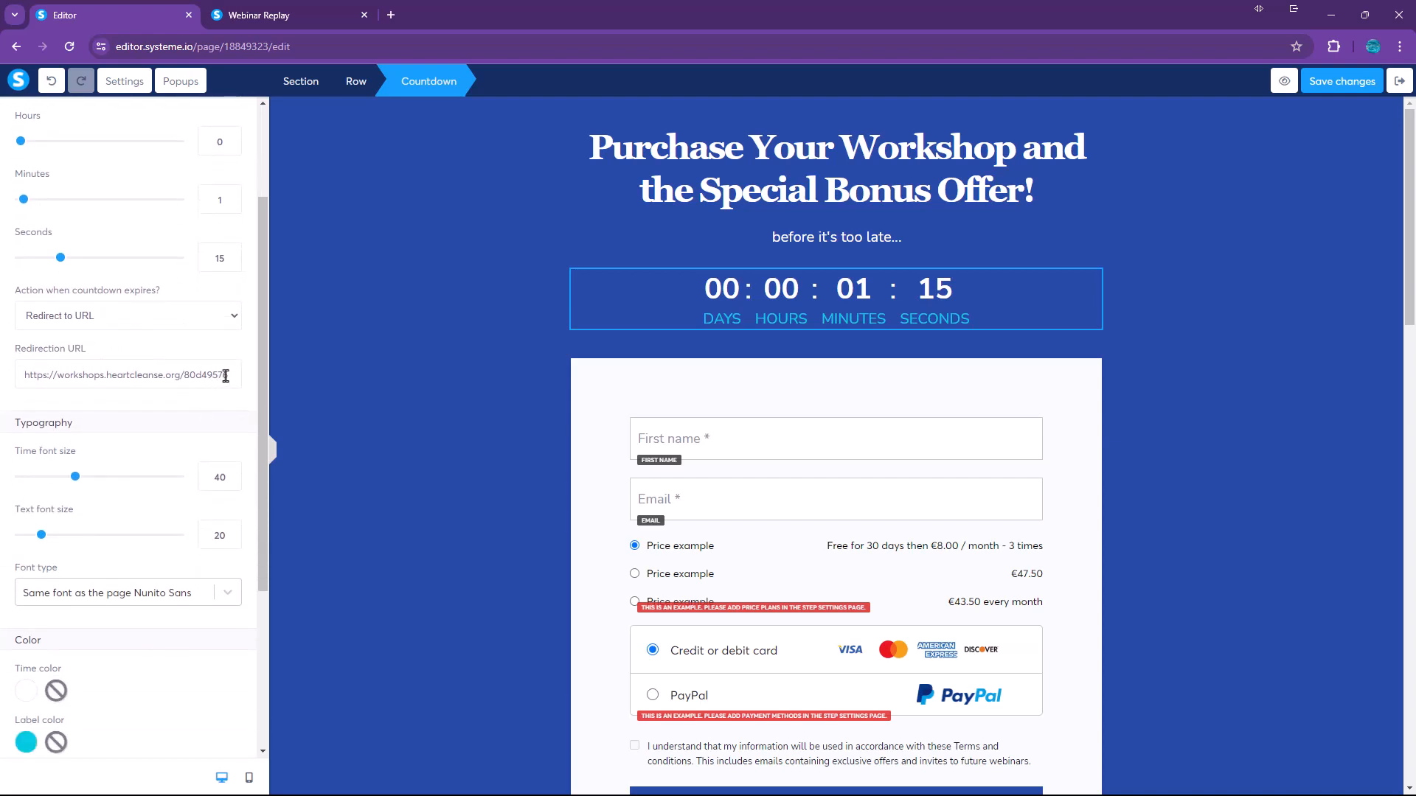
drag(219, 377, 20, 381)
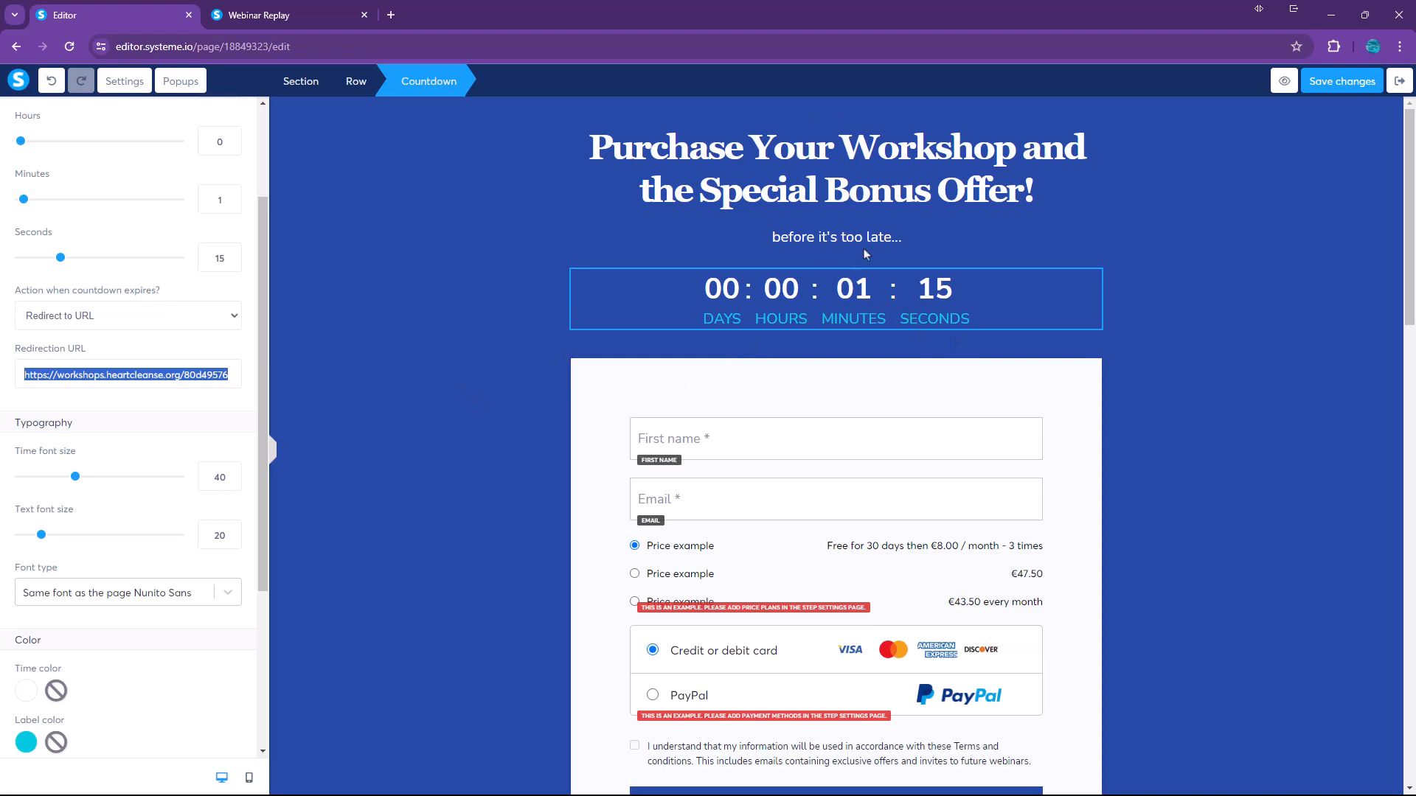
- Save the order form page, close the Webinar Replay page and exit the editor
click(1343, 81)
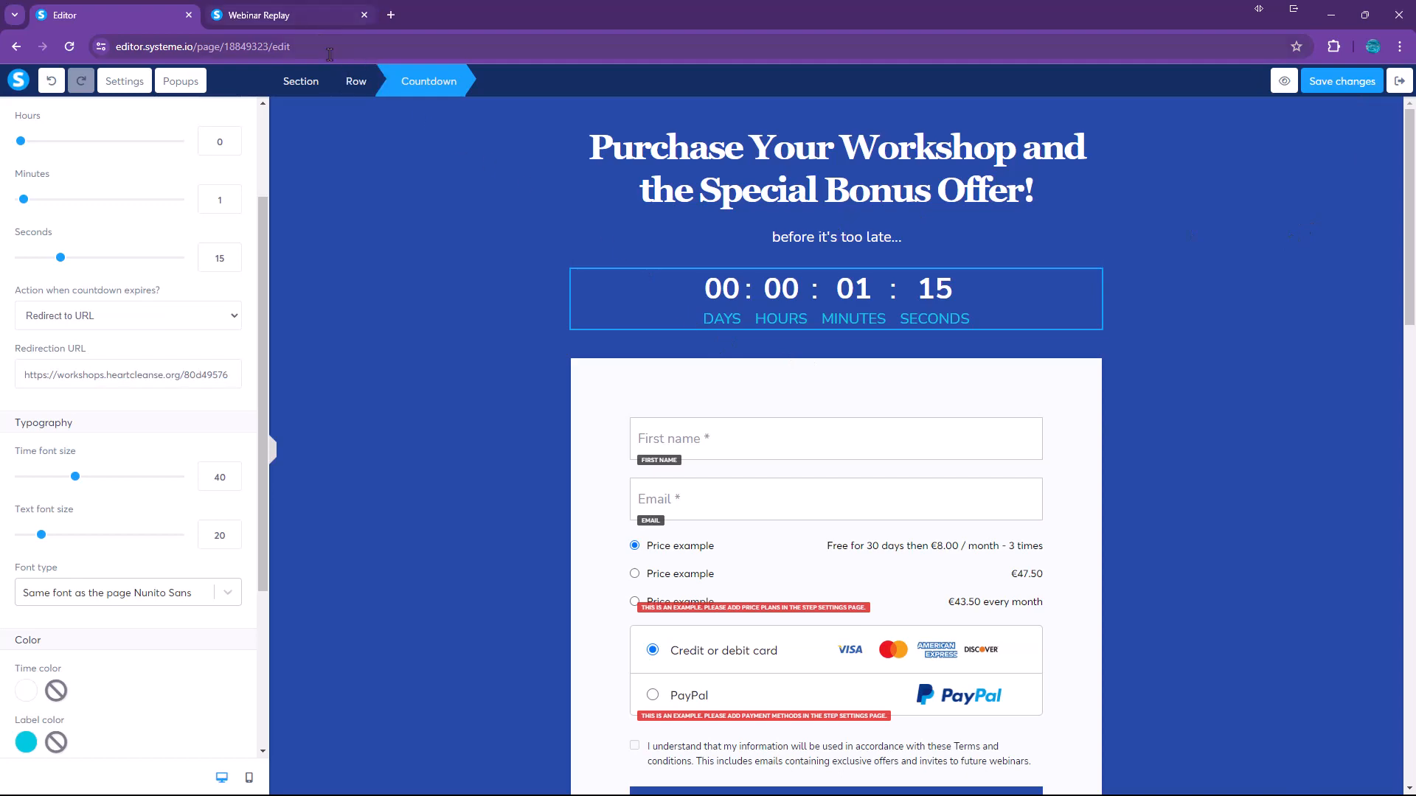
click(303, 16)
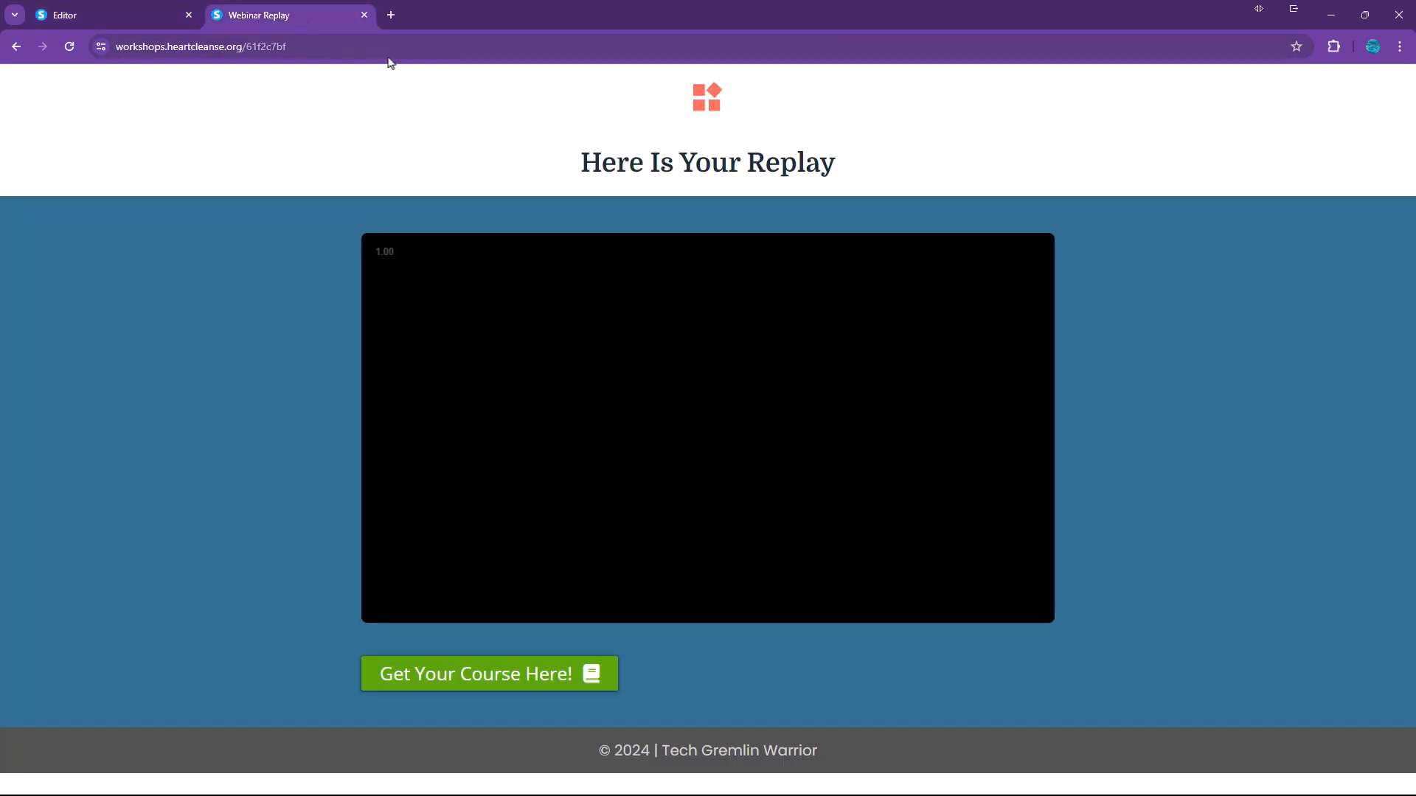
click(364, 14)
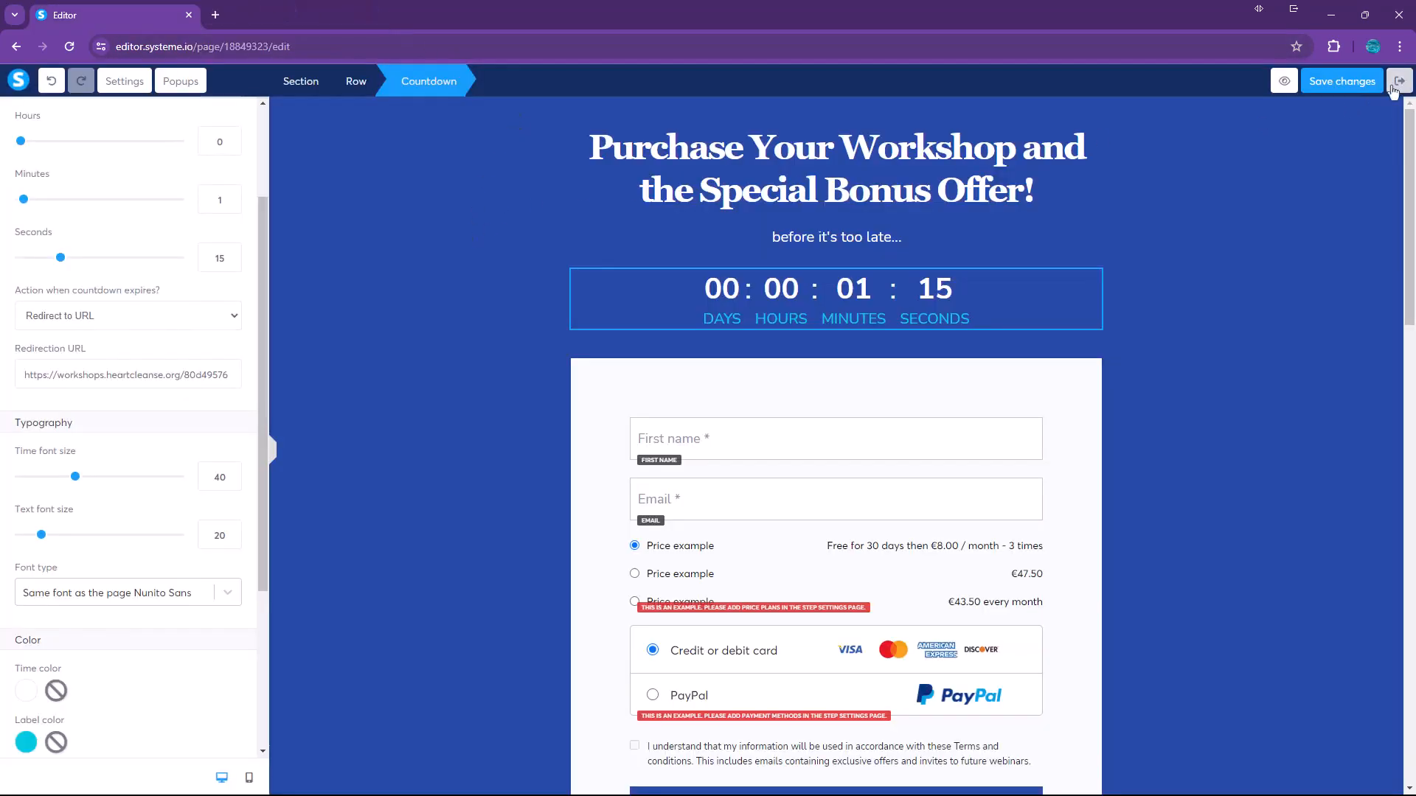
click(1342, 82)
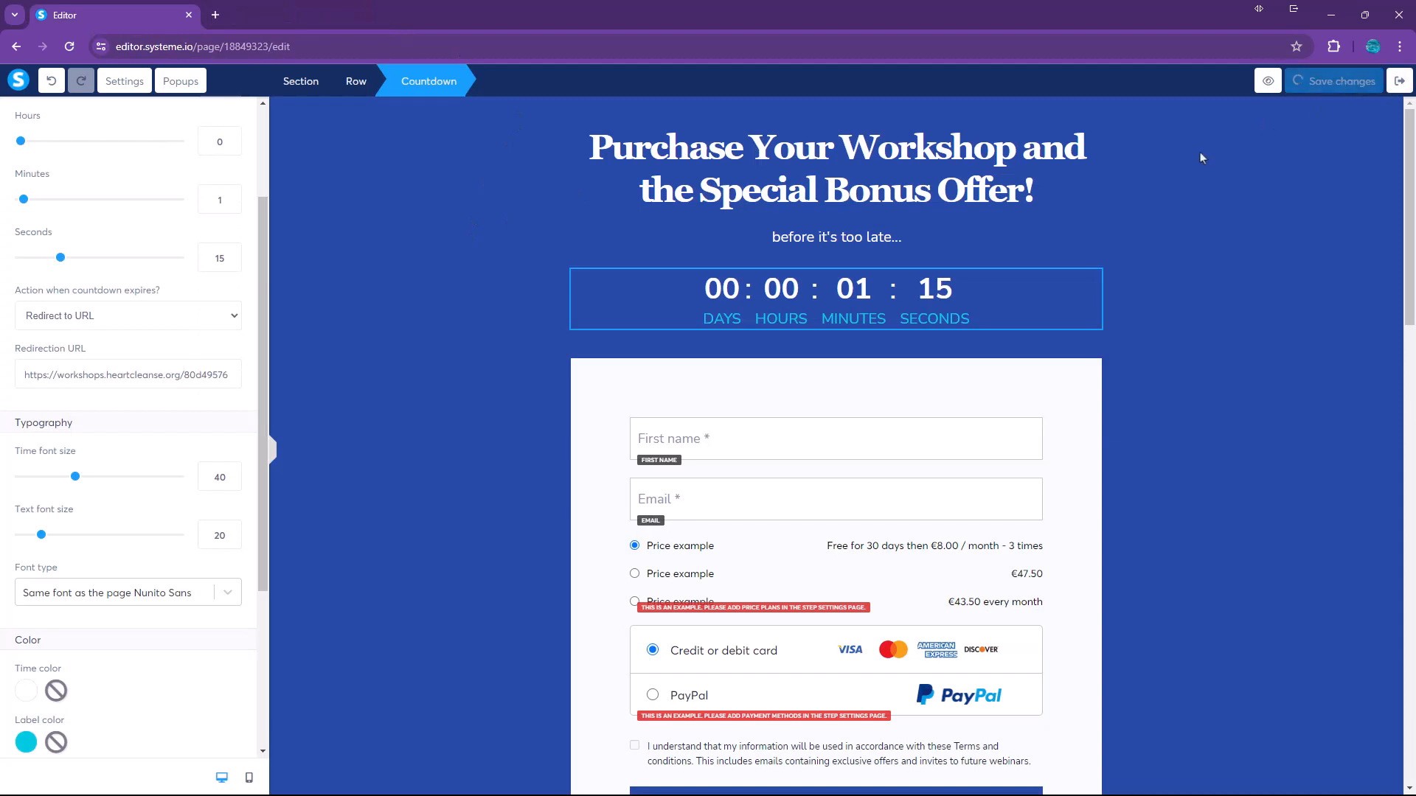
click(1399, 81)
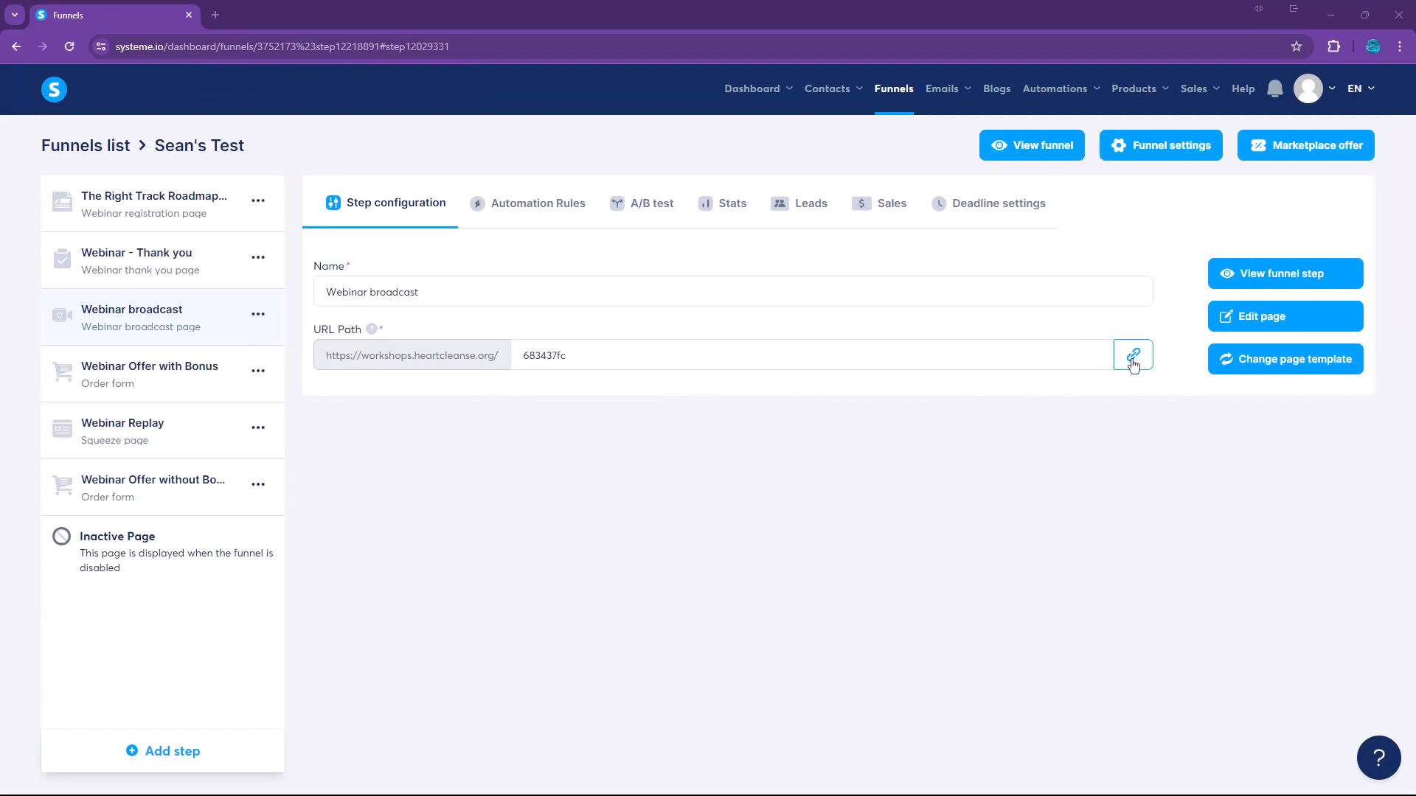
- Preview the Webinar broadcast funnel step and copy the preview page's web address
click(1269, 277)
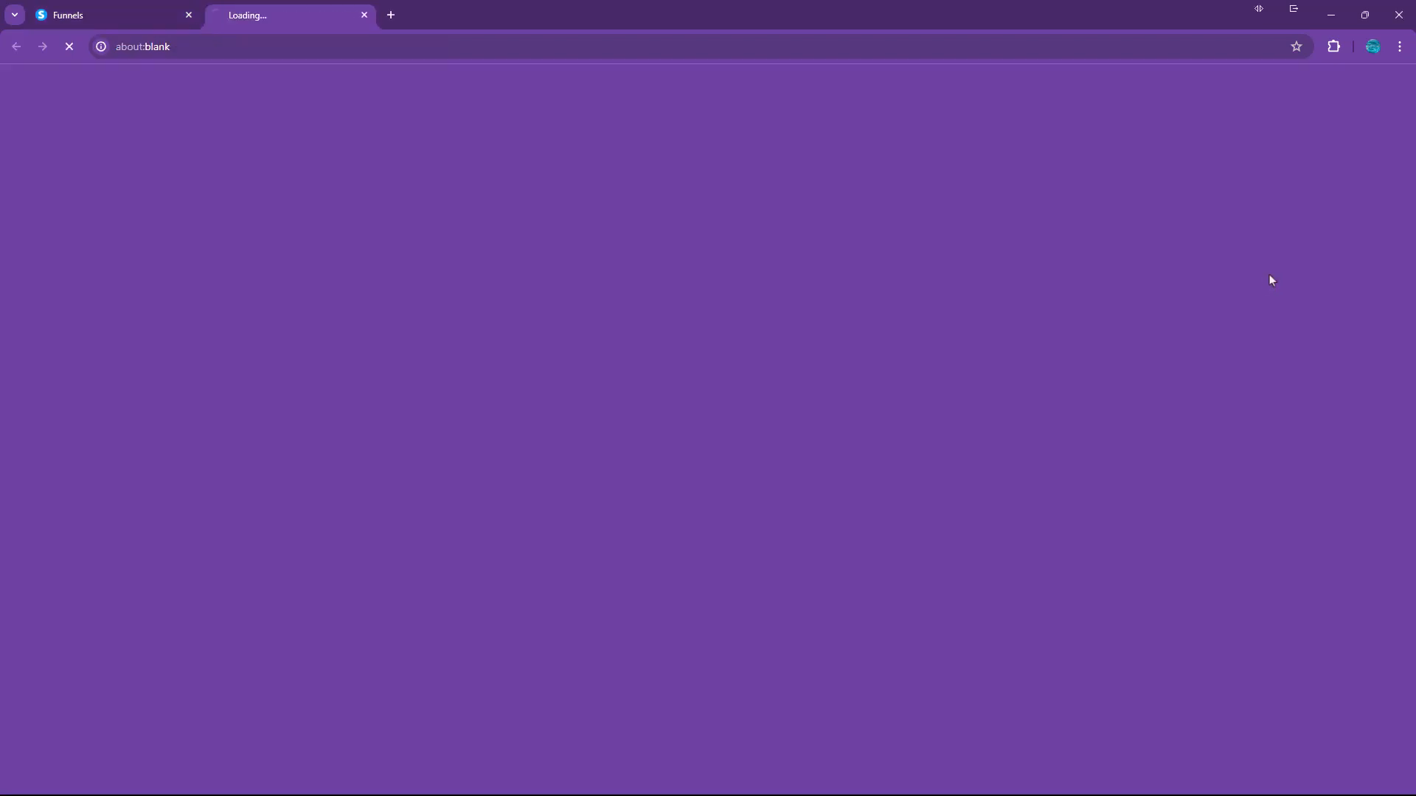
click(379, 48)
key(ctrl+c)
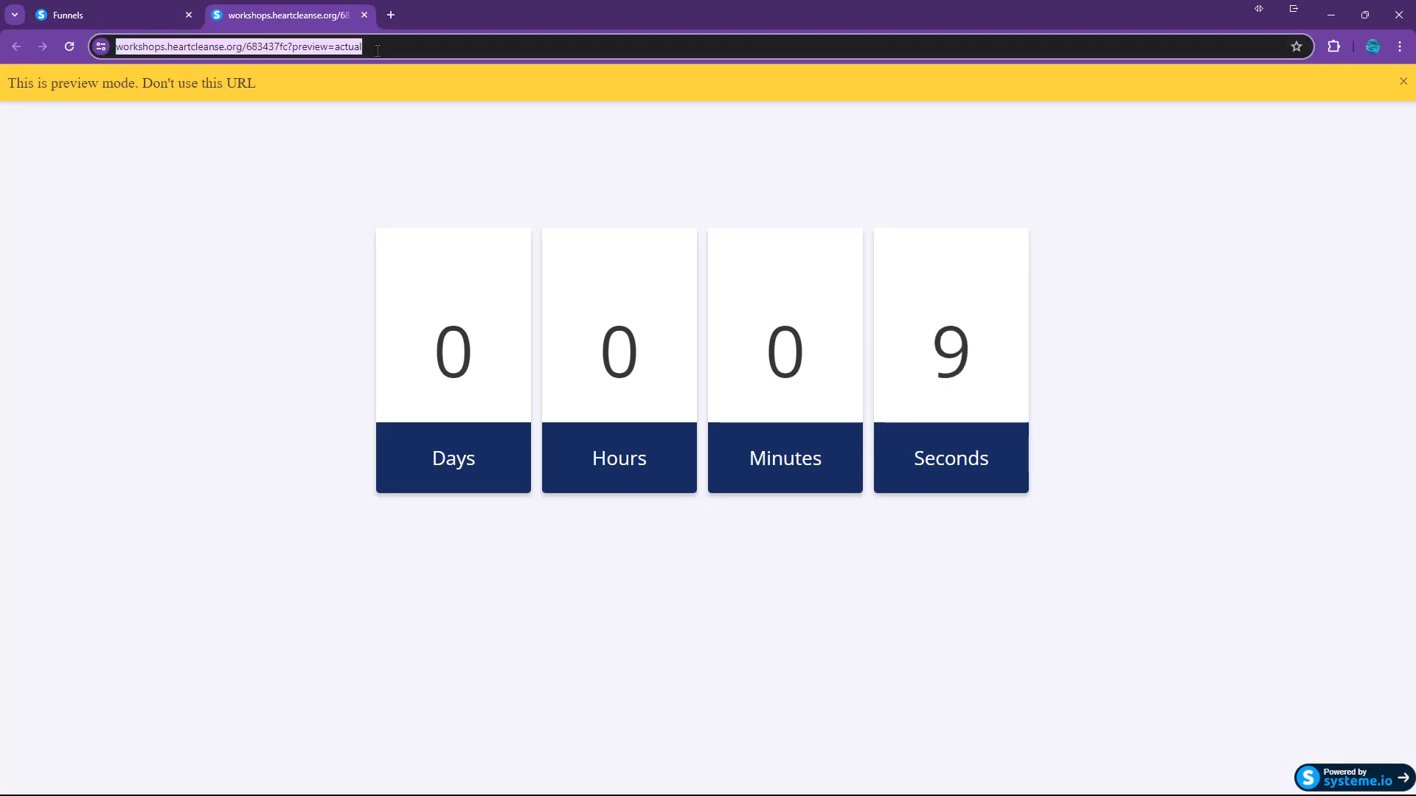
- Close the preview tab and load the copied Webinar broadcast preview address in a new incognito window
click(365, 15)
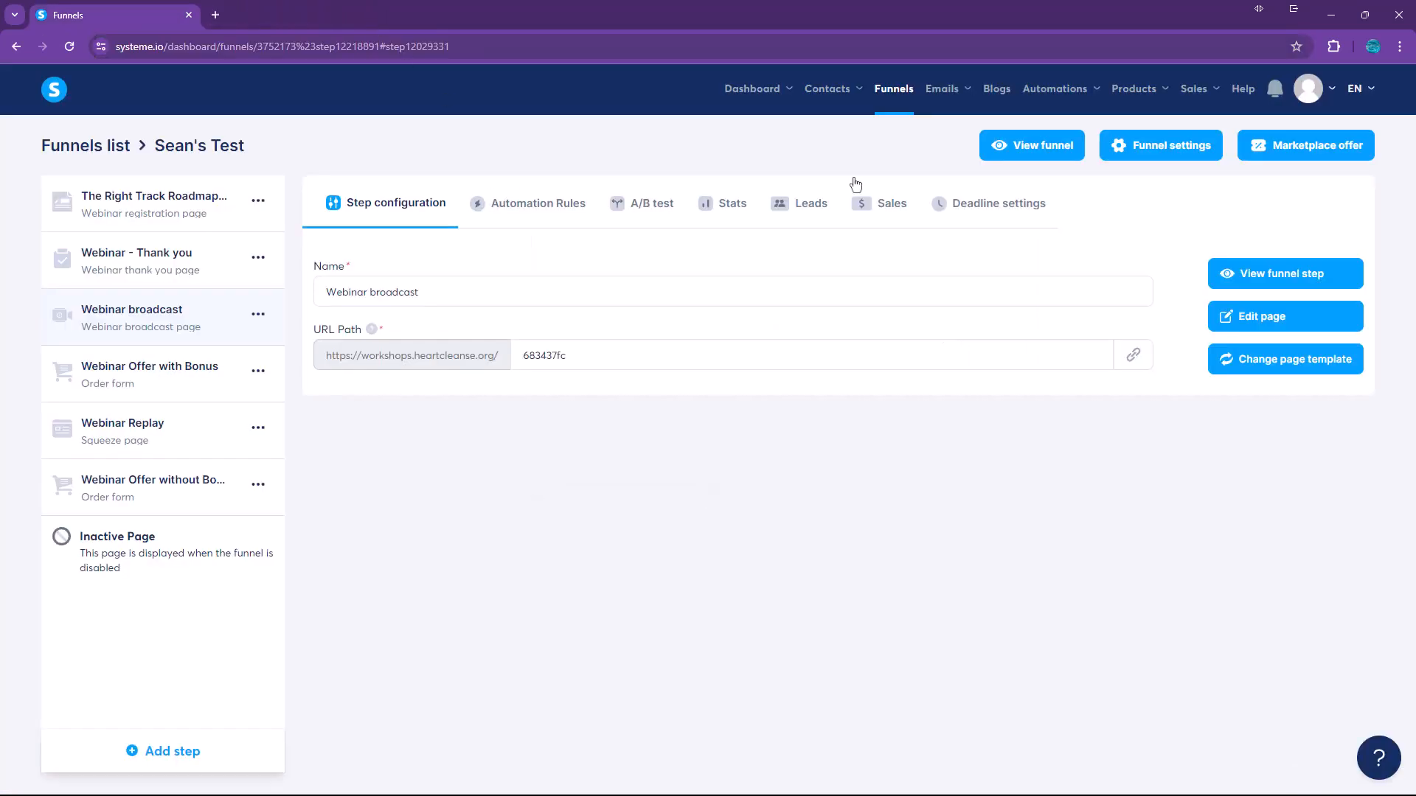
key(ctrl+shift+n)
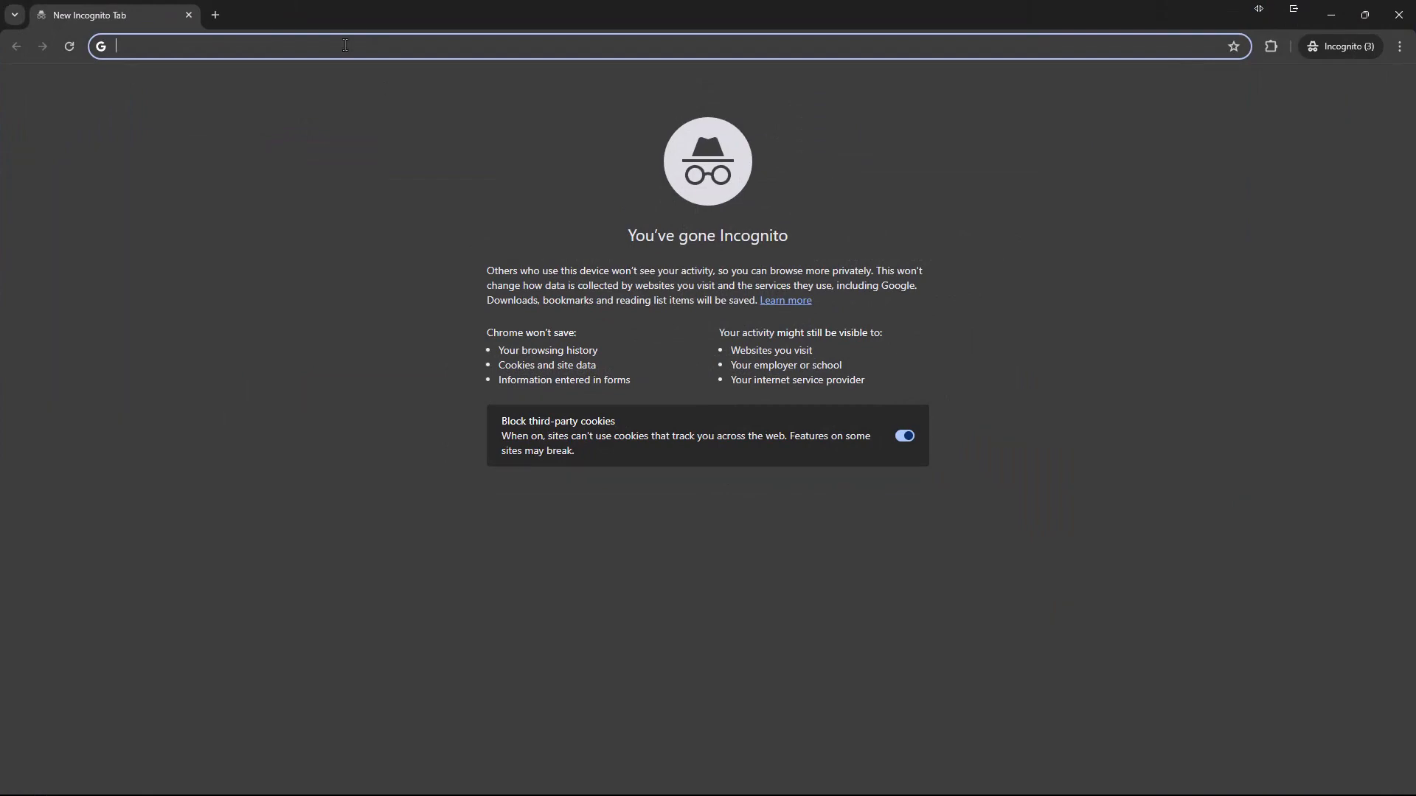
key(ctrl+v)
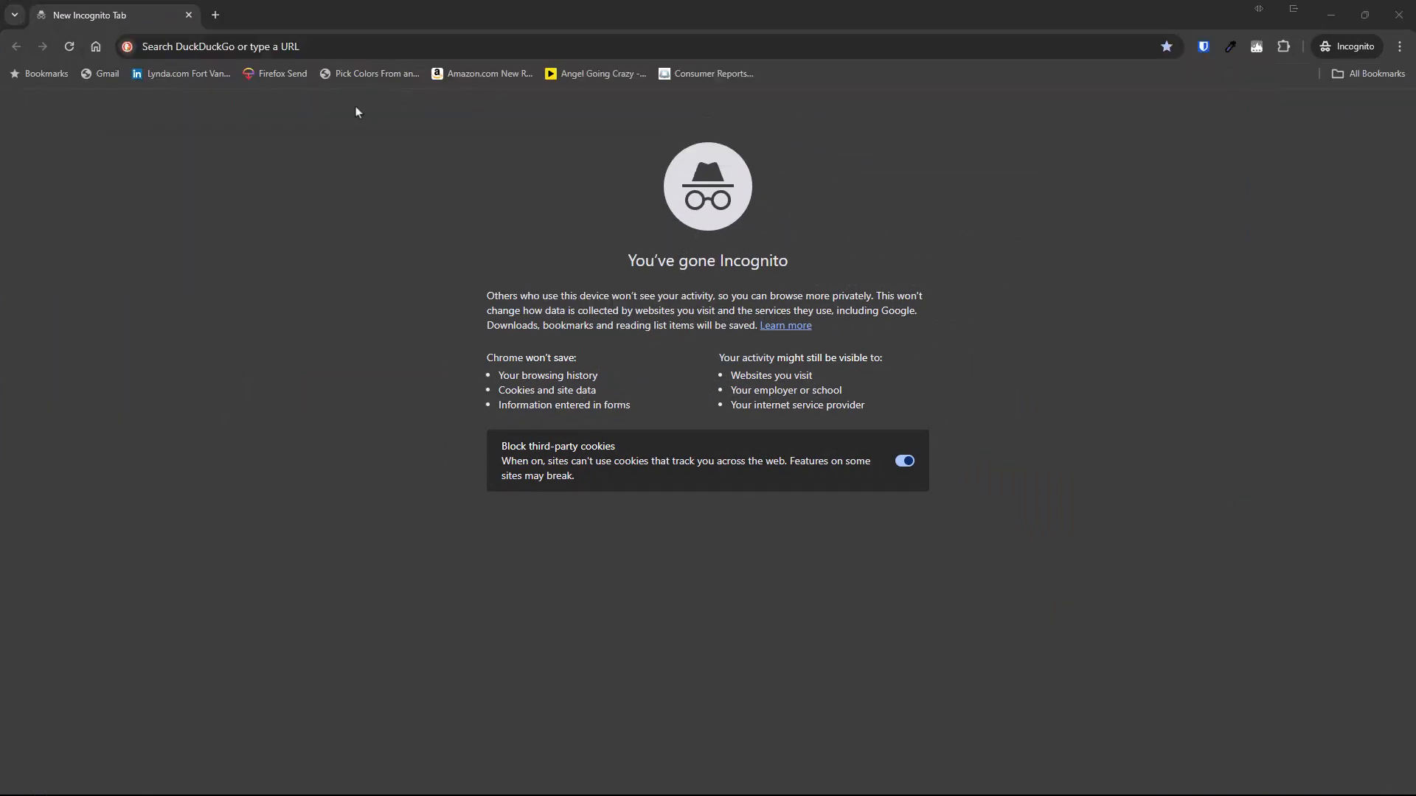
key(ctrl+v)
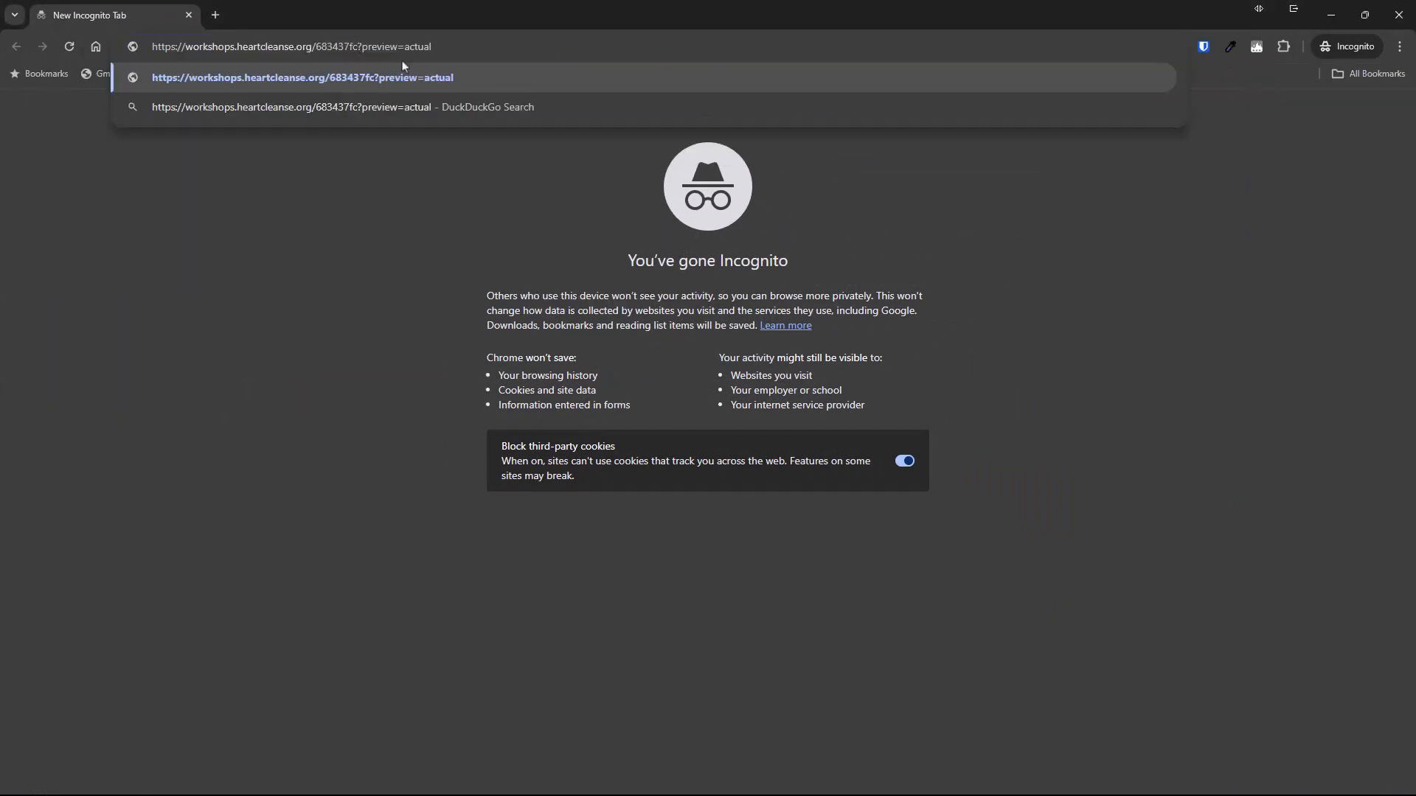
key(Return)
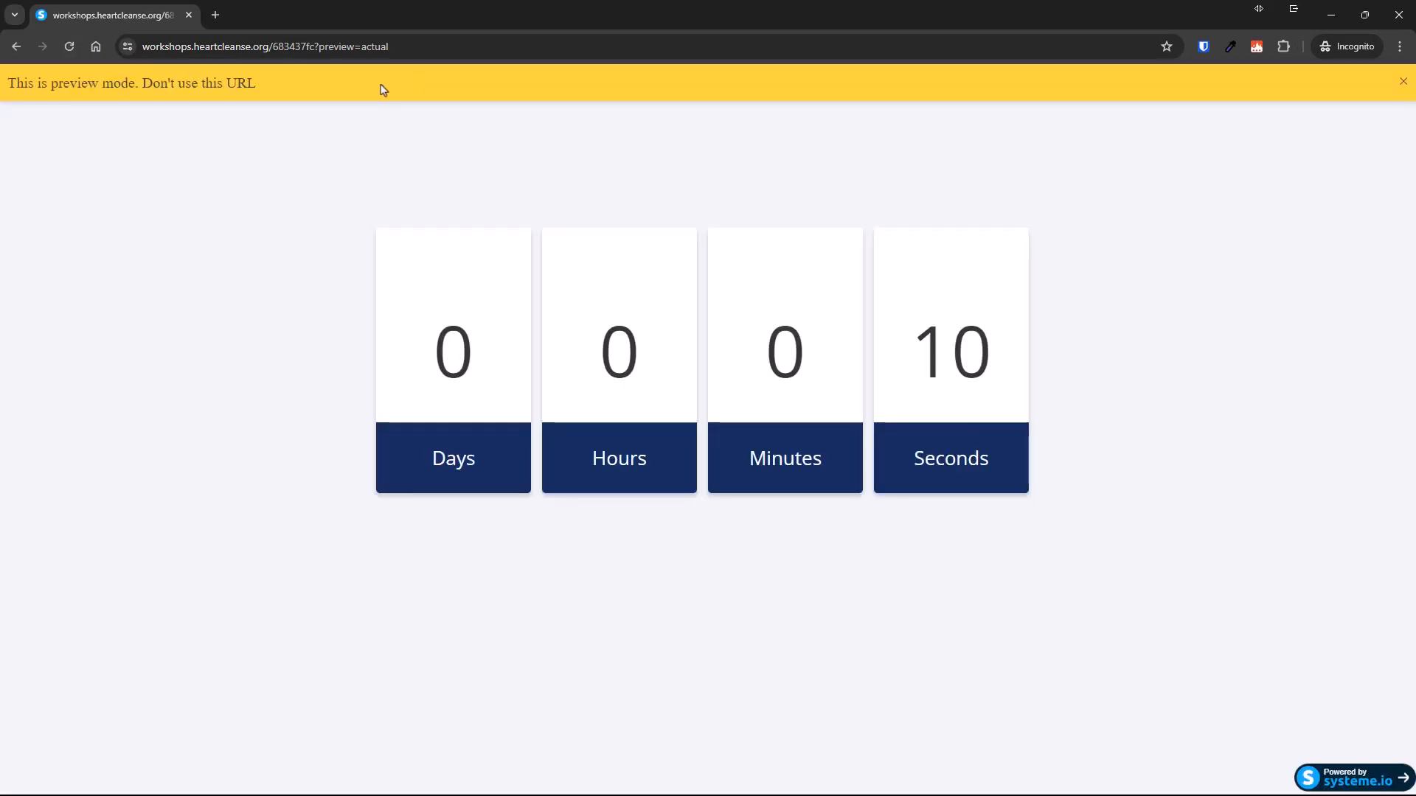
- Duplicate the Webinar broadcast preview in a second tab and dismiss the preview-mode notice in both tabs
right_click(139, 24)
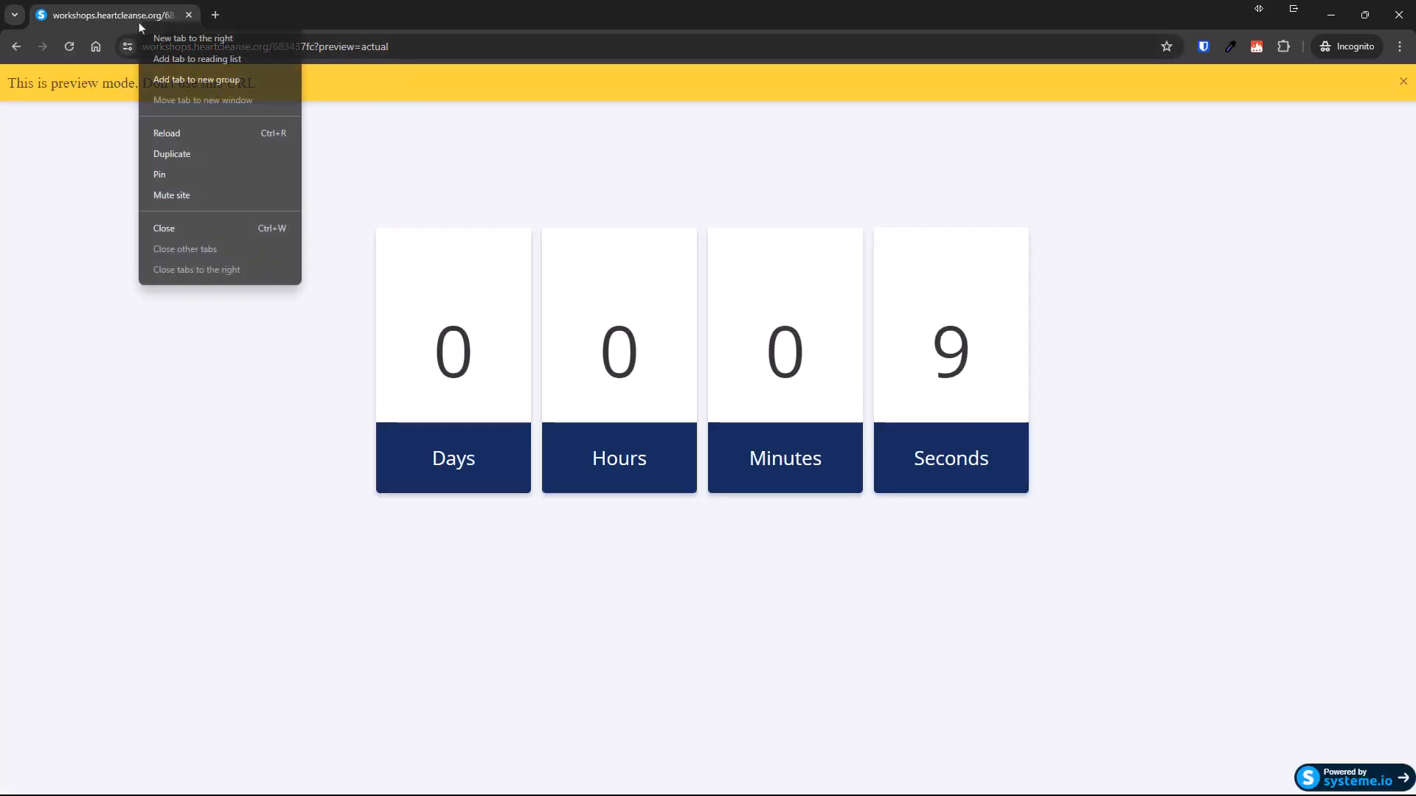
click(176, 154)
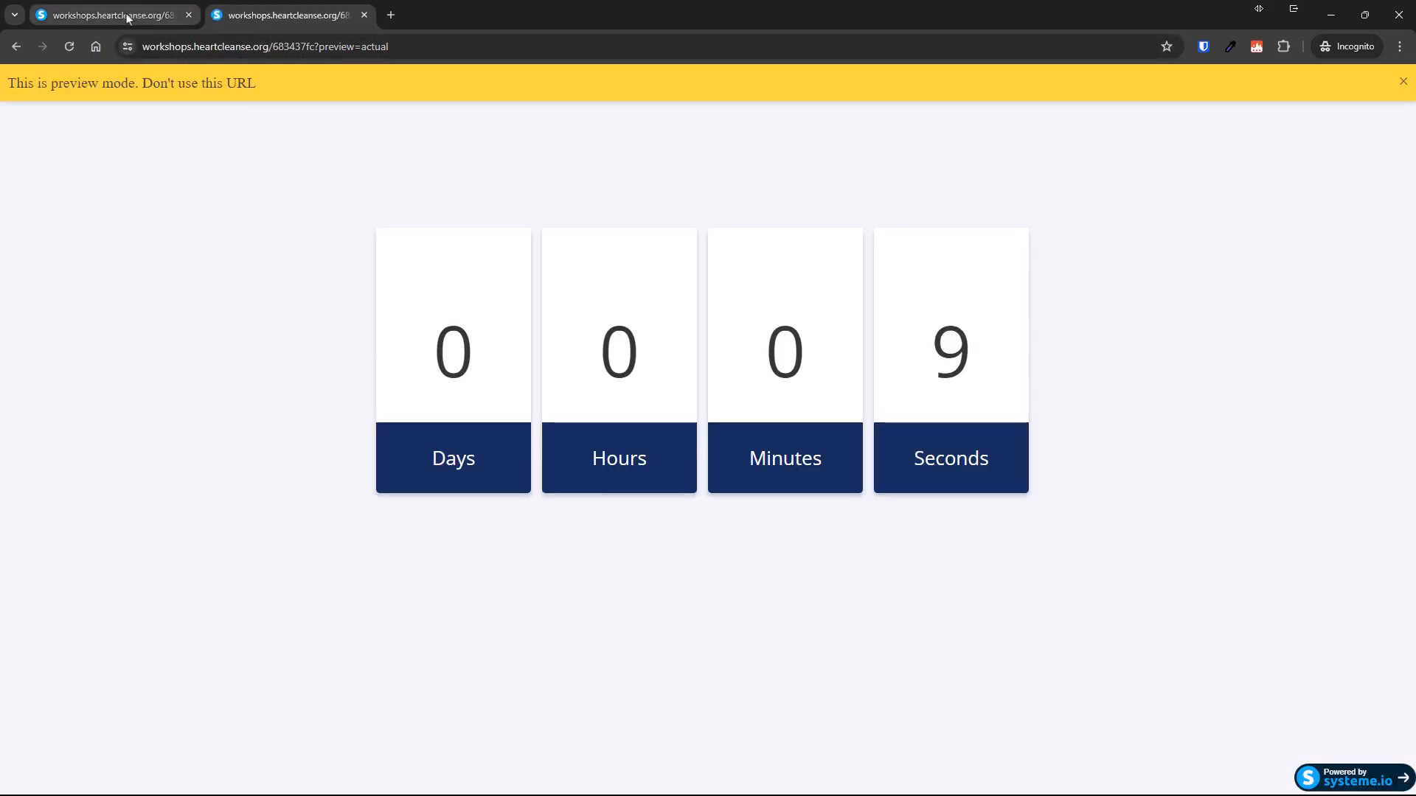
click(1403, 87)
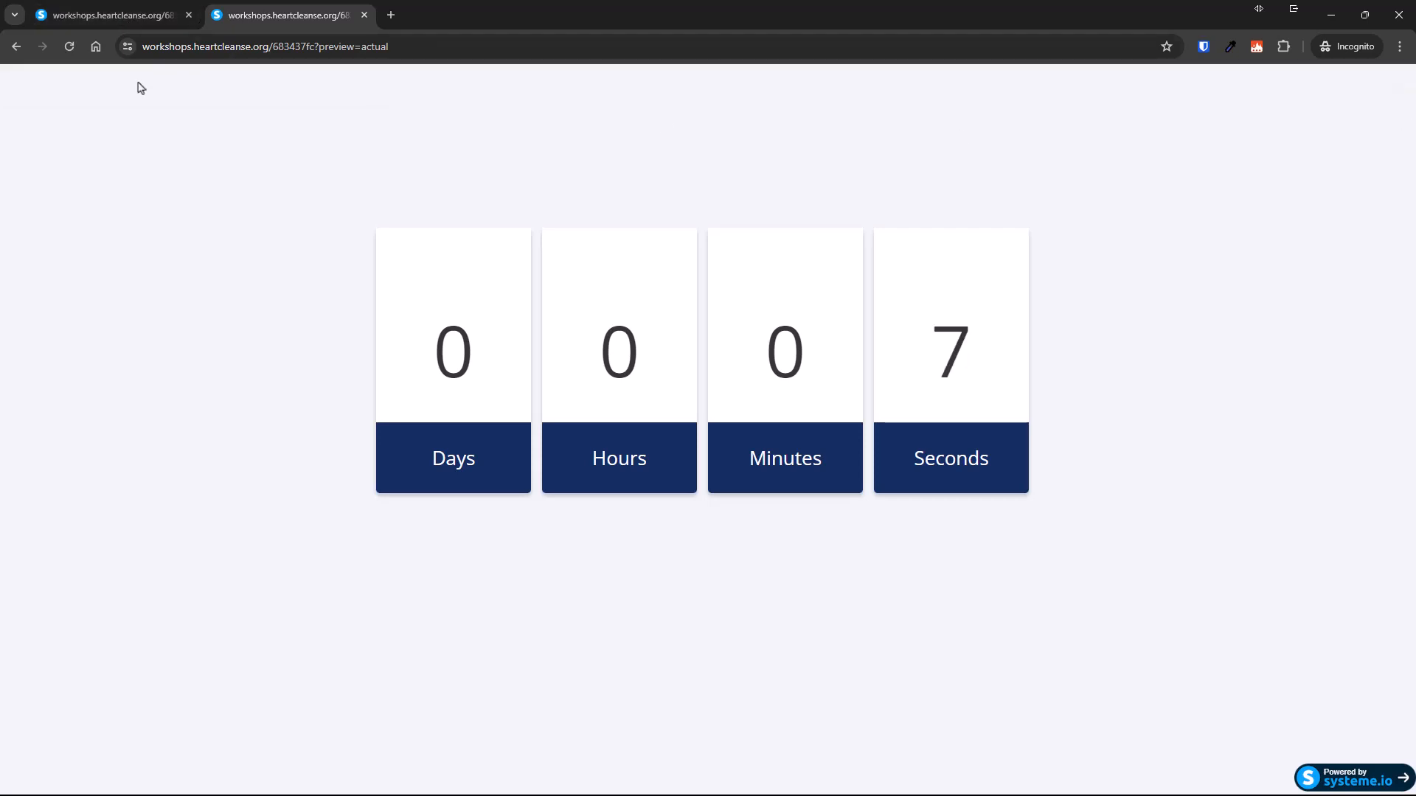
click(130, 24)
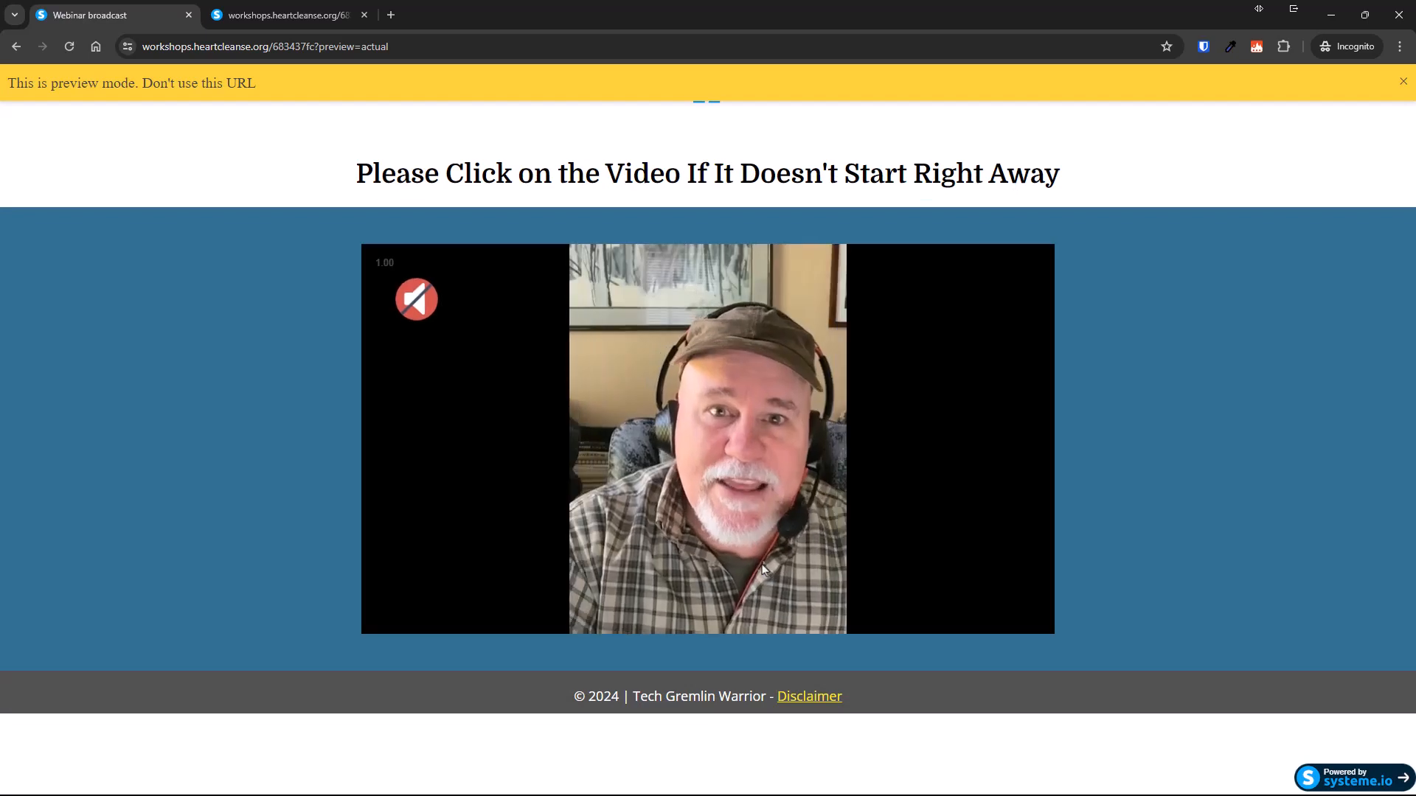
click(1404, 81)
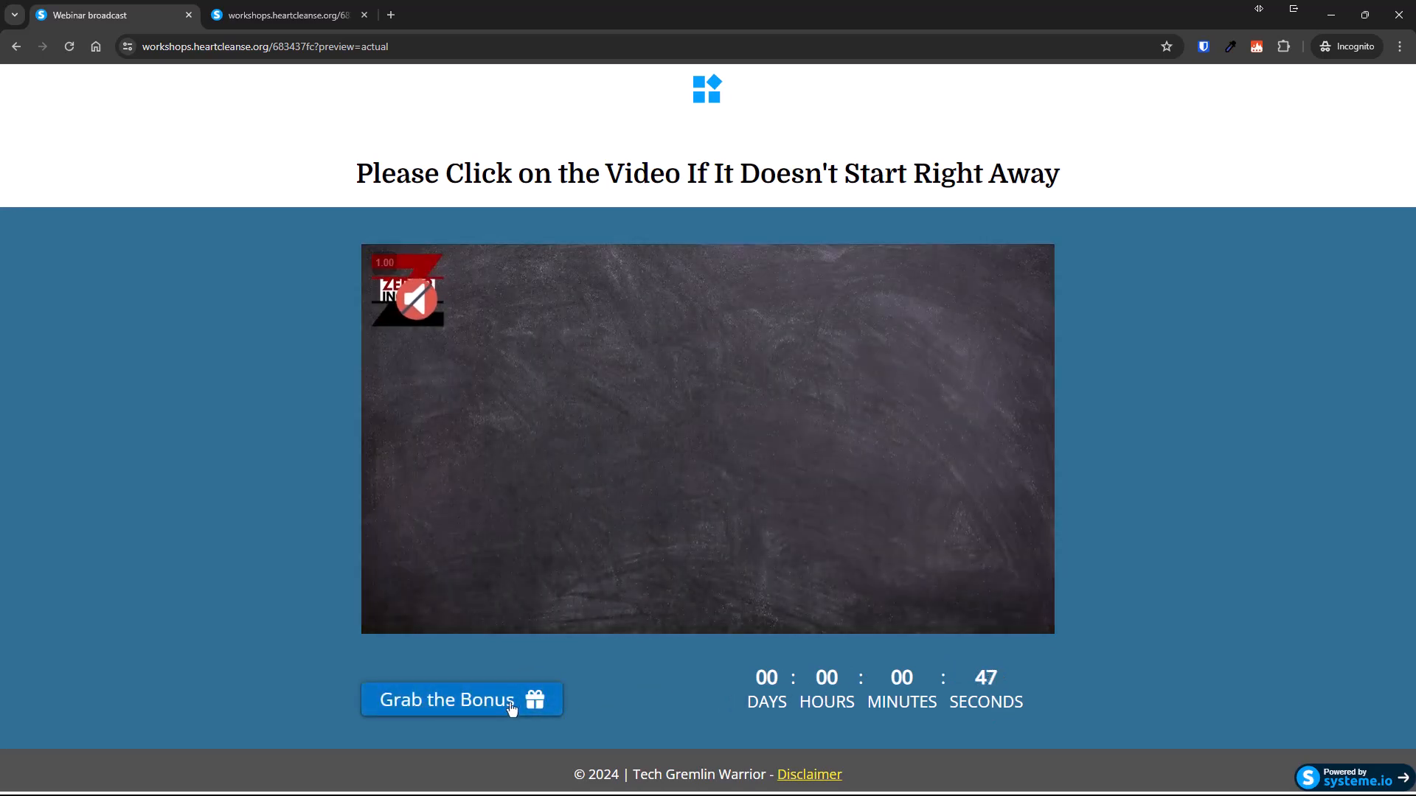
- Follow the Grab the Bonus offer in the duplicate tab and compare both tabs as their countdowns expire
click(295, 16)
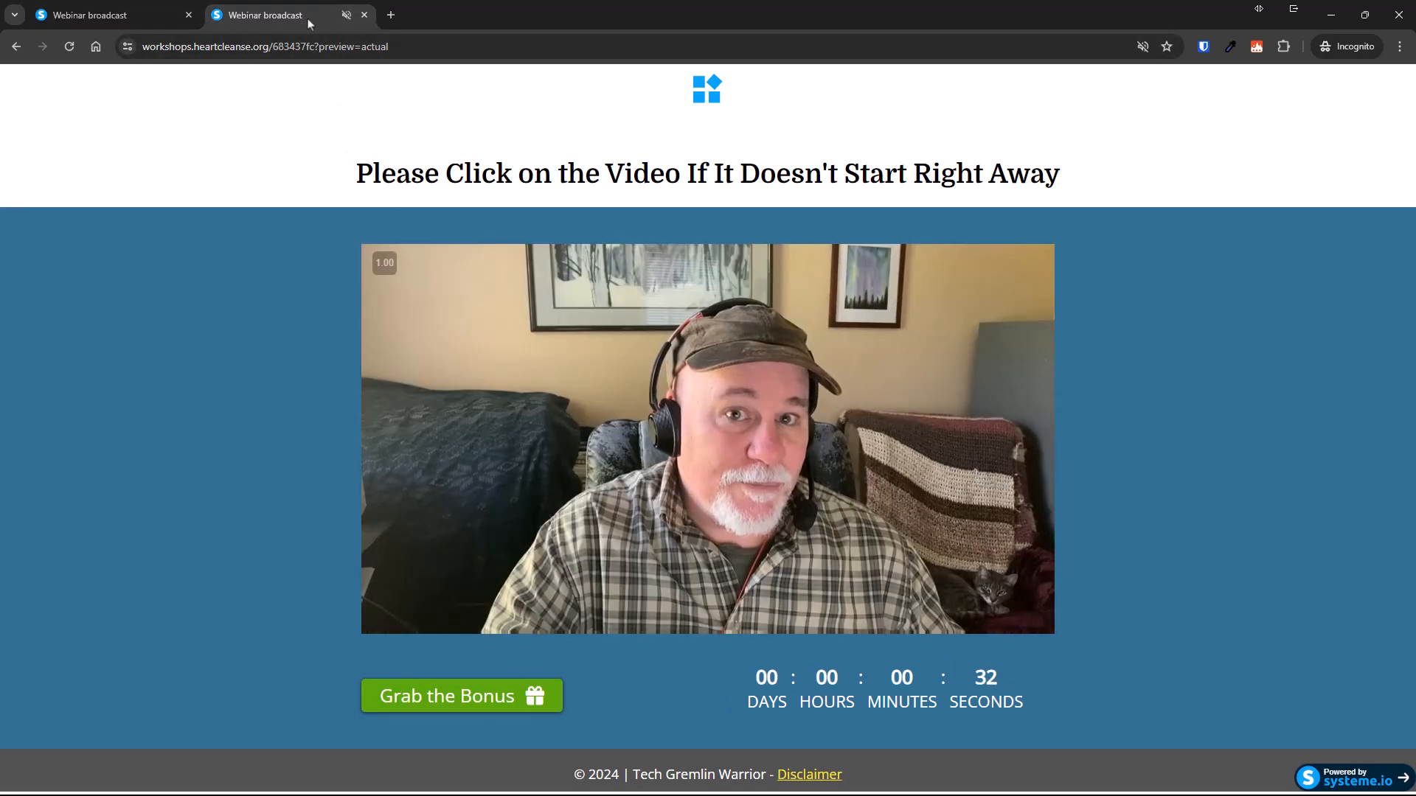
click(458, 706)
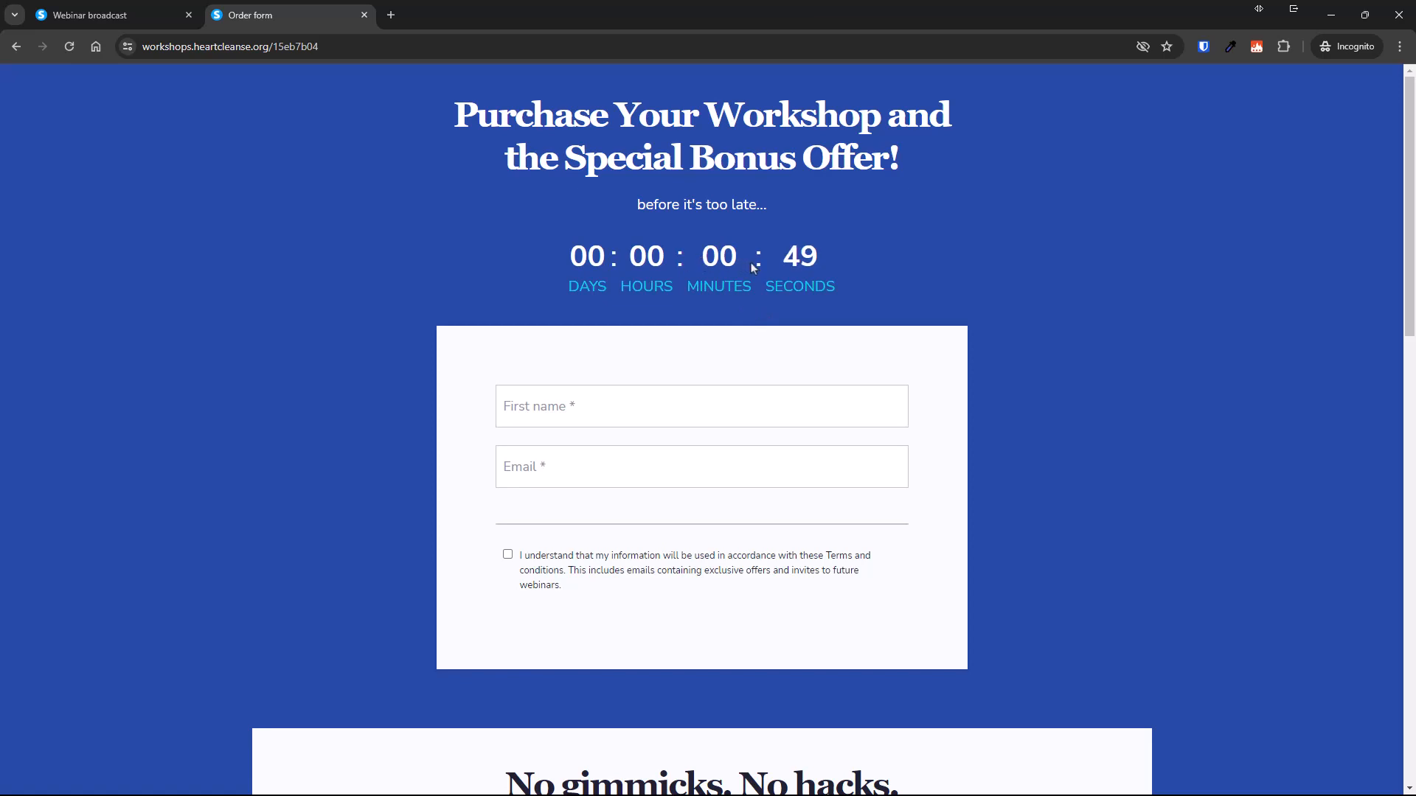
click(137, 28)
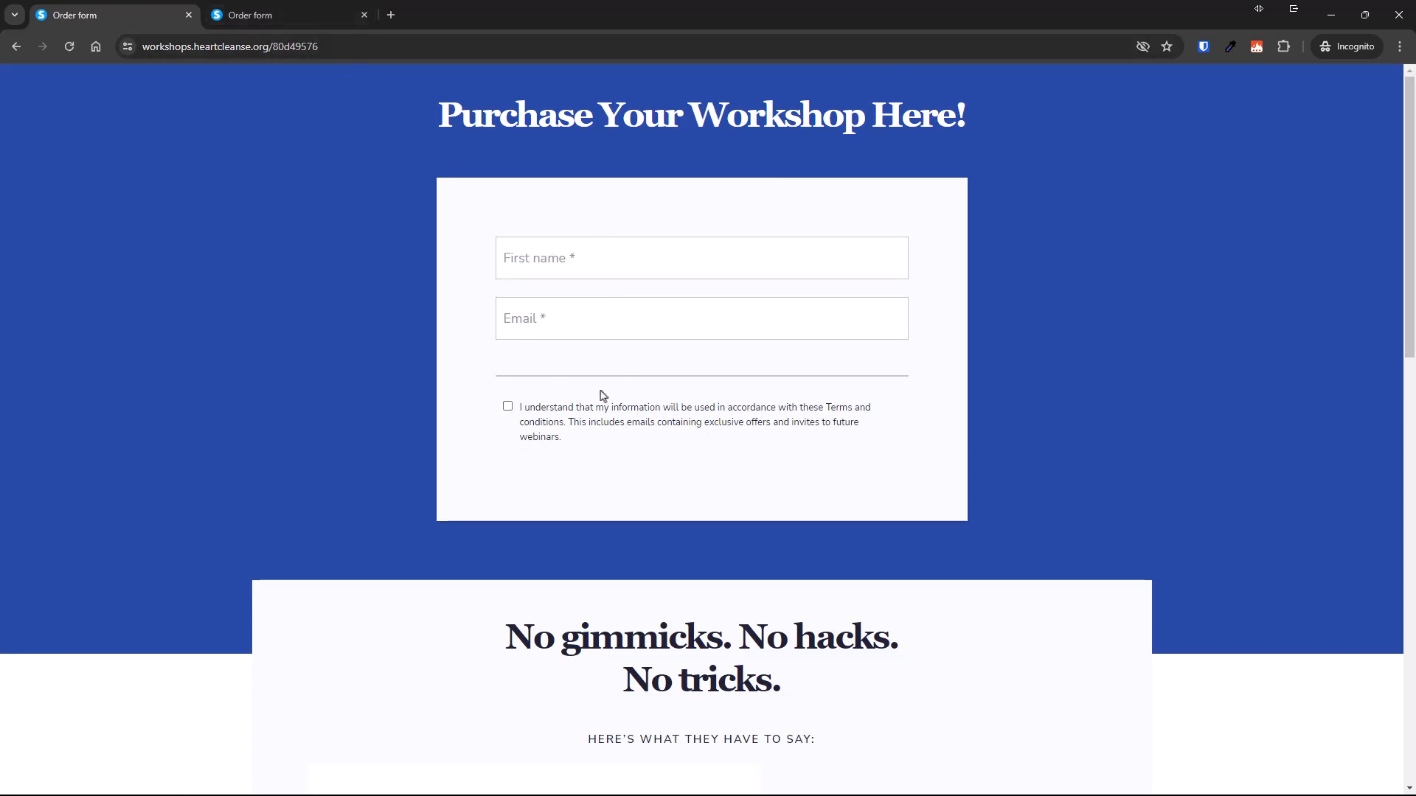
click(341, 6)
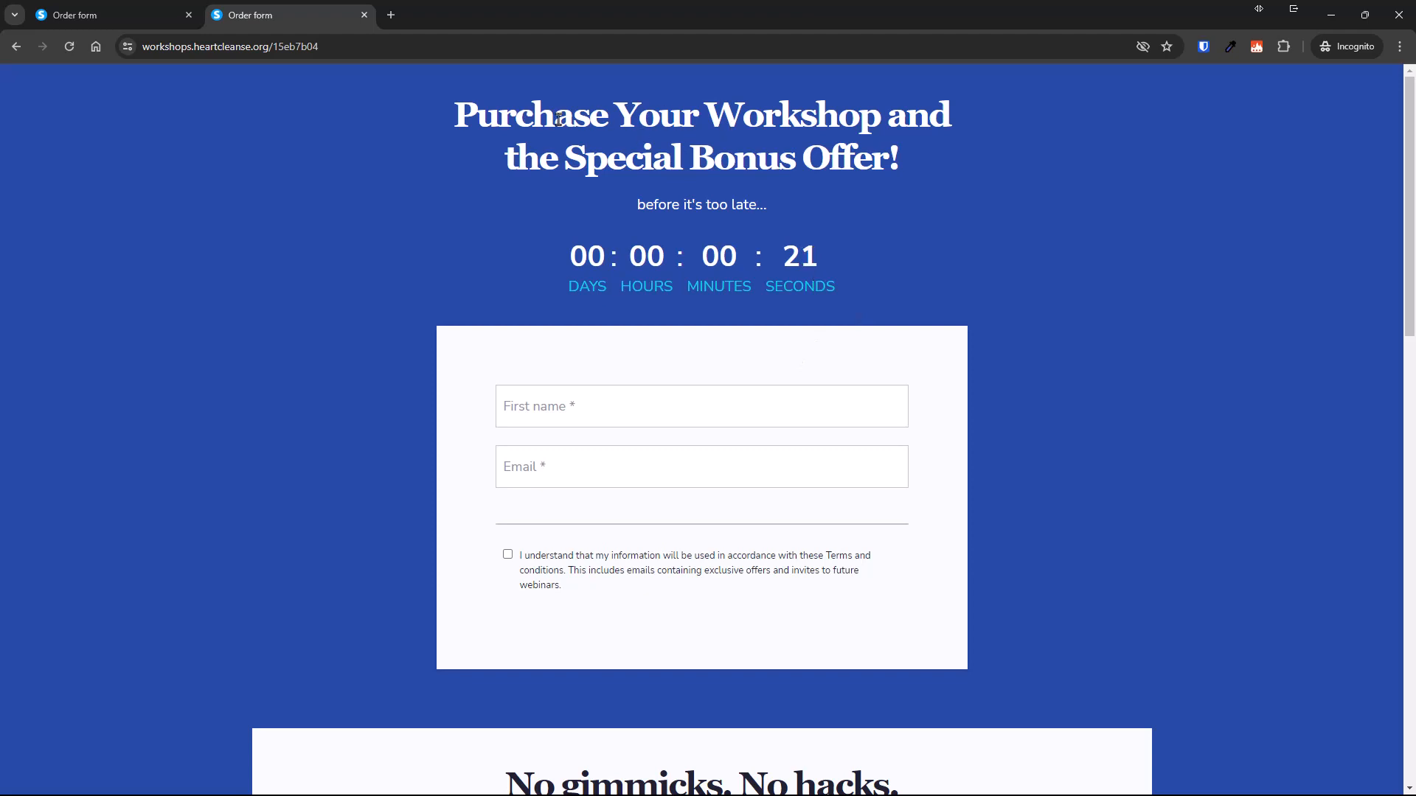
click(137, 15)
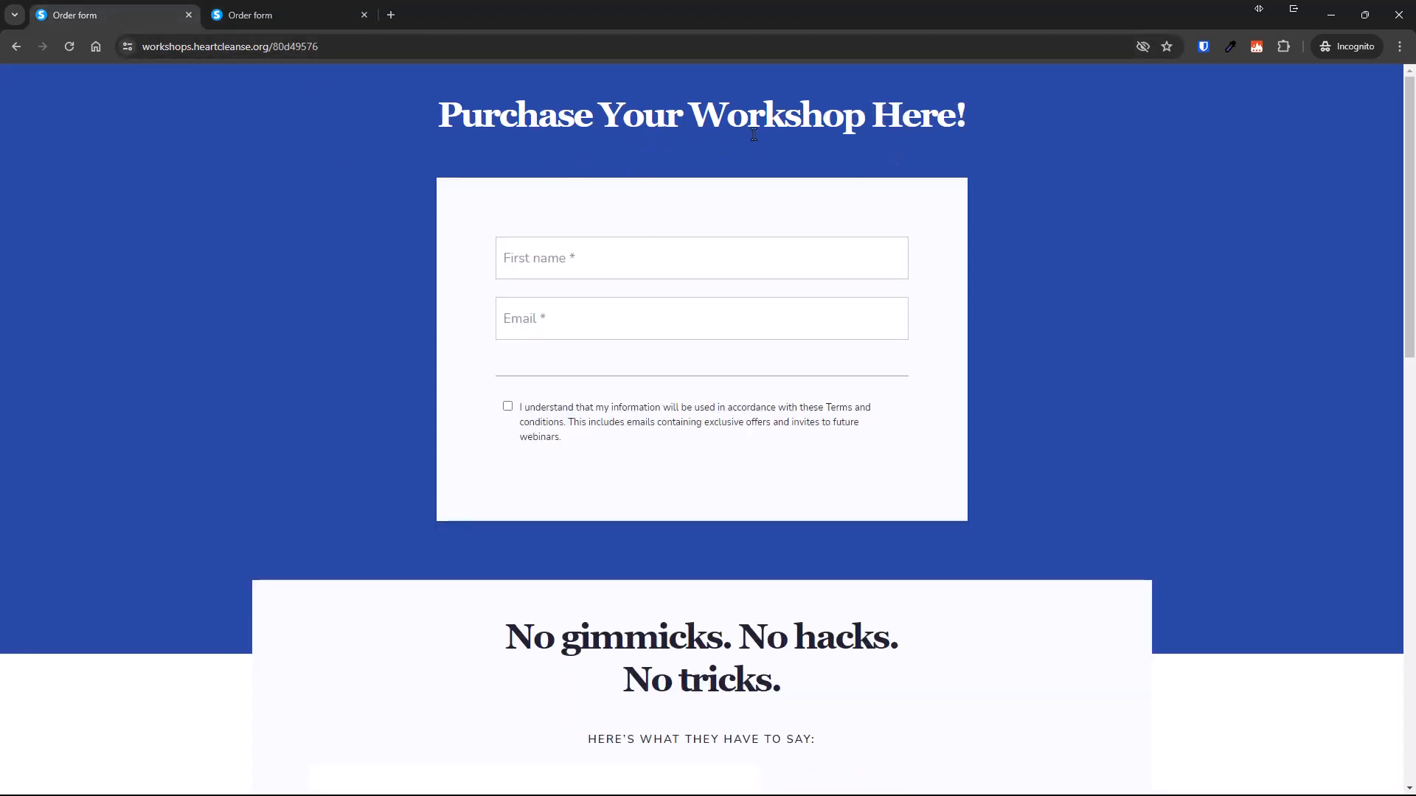
key(ctrl+Tab)
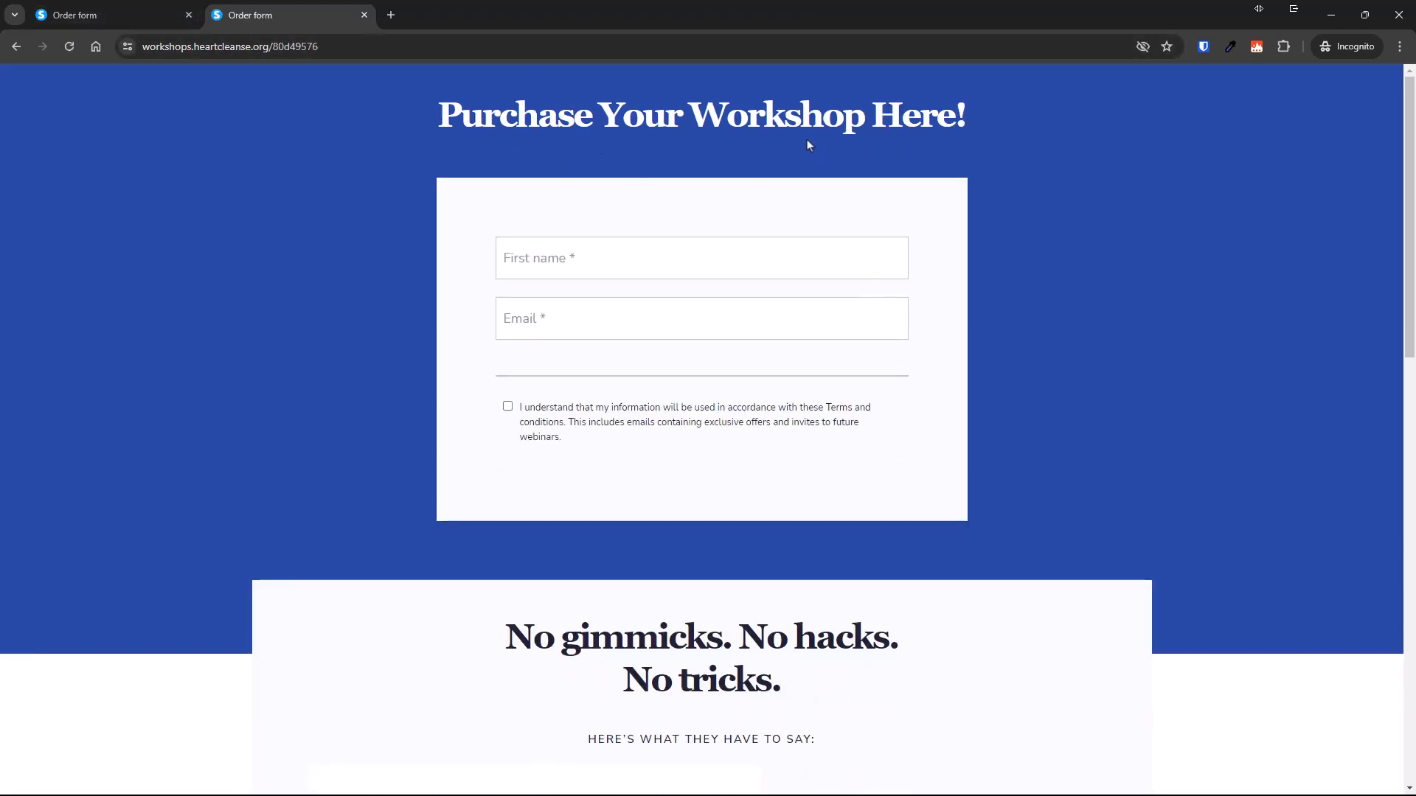
- Test going back from the duplicate tab's order form and return to the funnel's Webinar broadcast configuration
click(15, 47)
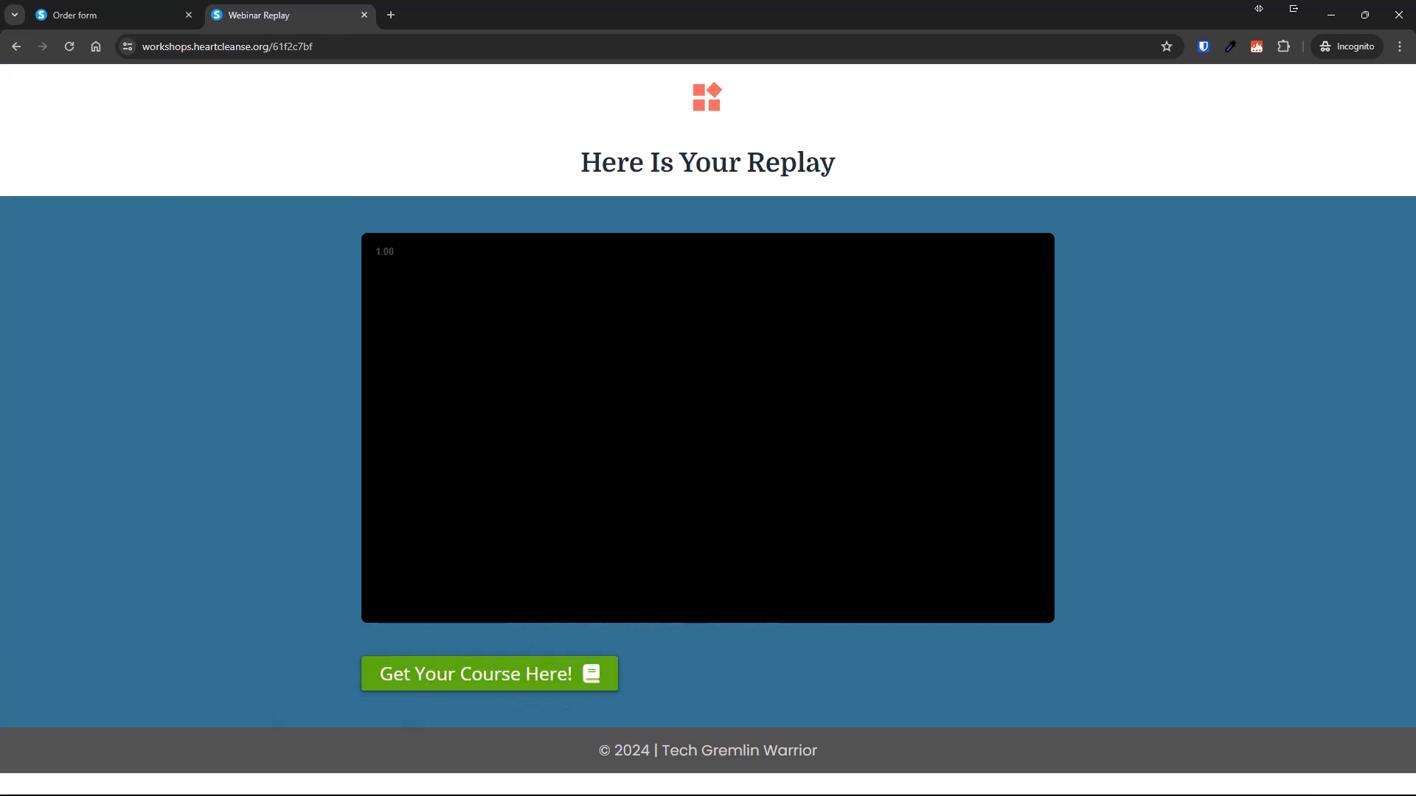
click(144, 16)
drag(510, 15, 1415, 737)
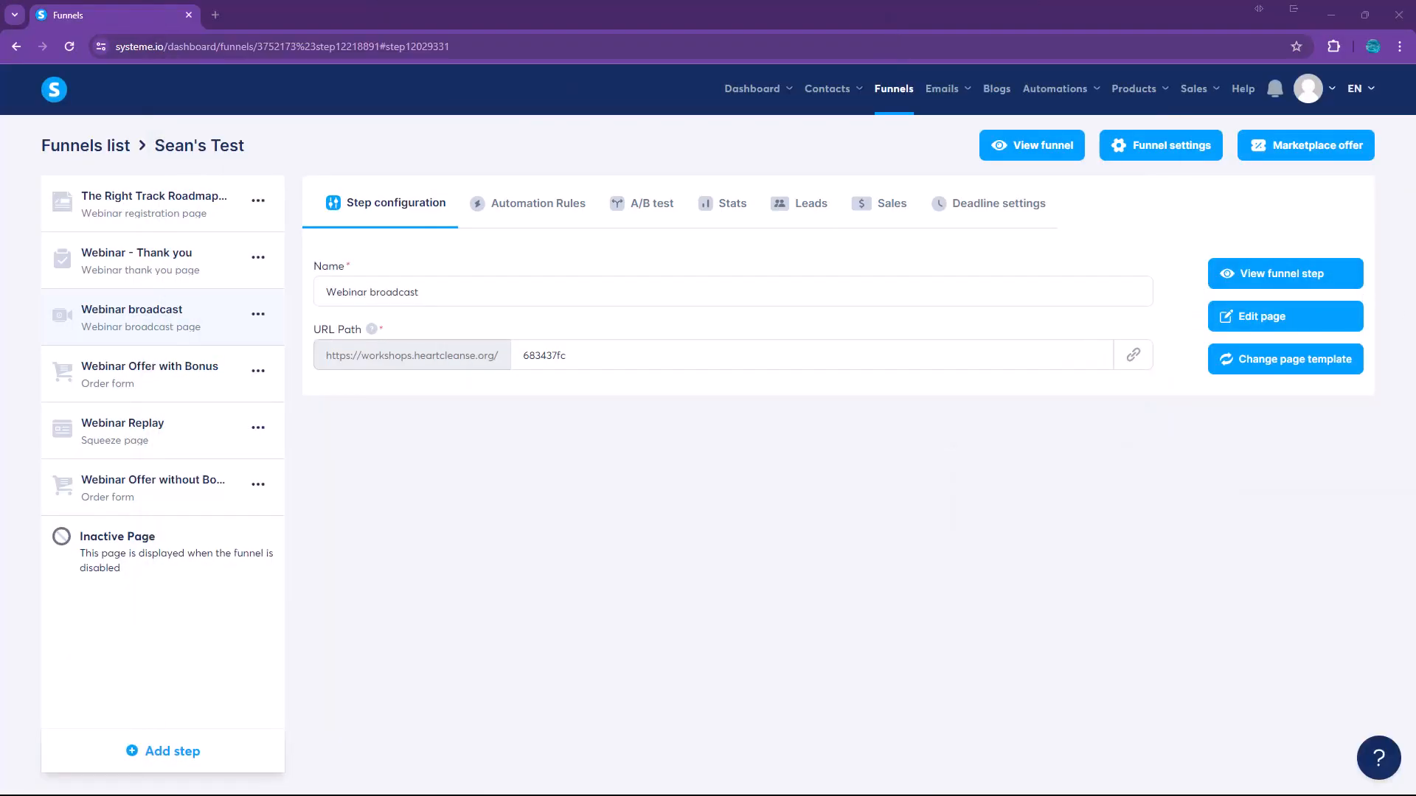